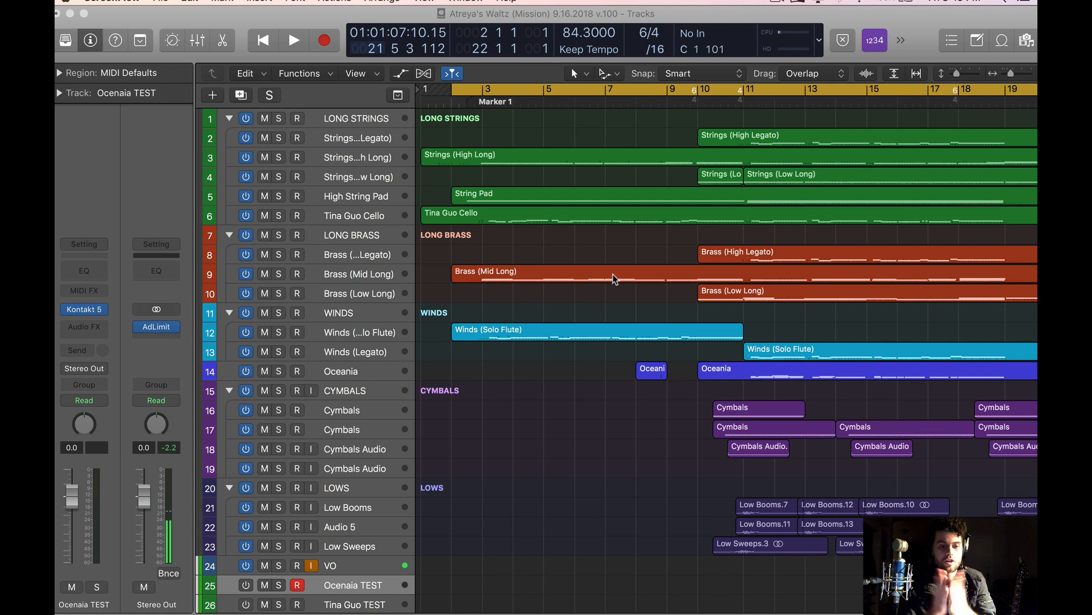
# Switch to Safari and examine the Tina Guo Acoustic Cello Legato page's price, Kontakt Player requirement and legato engine description
pyautogui.hotkey('ctrl', 'Right')
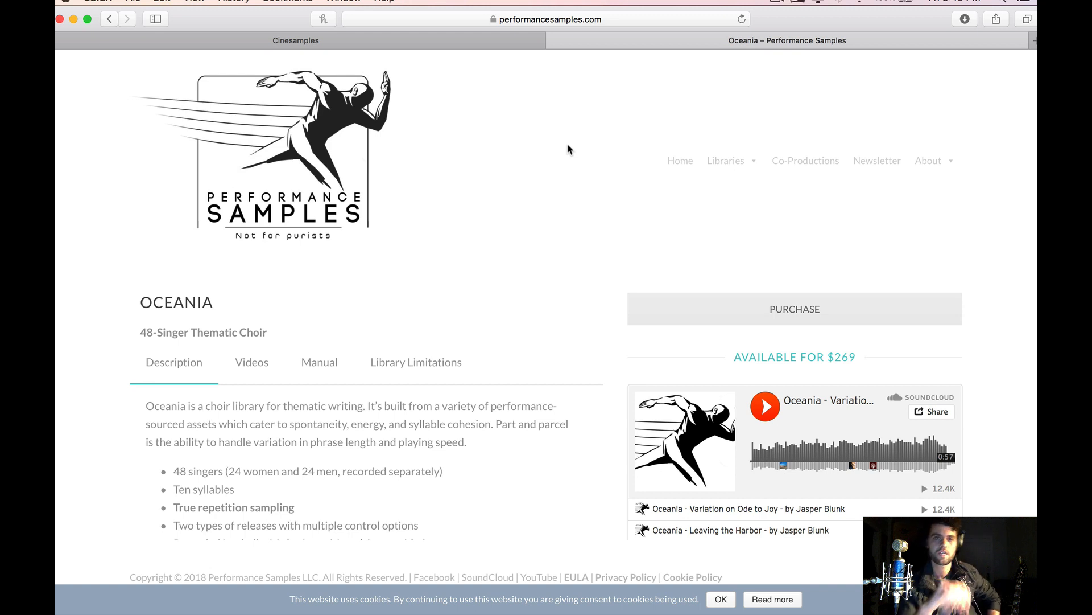
pyautogui.click(488, 44)
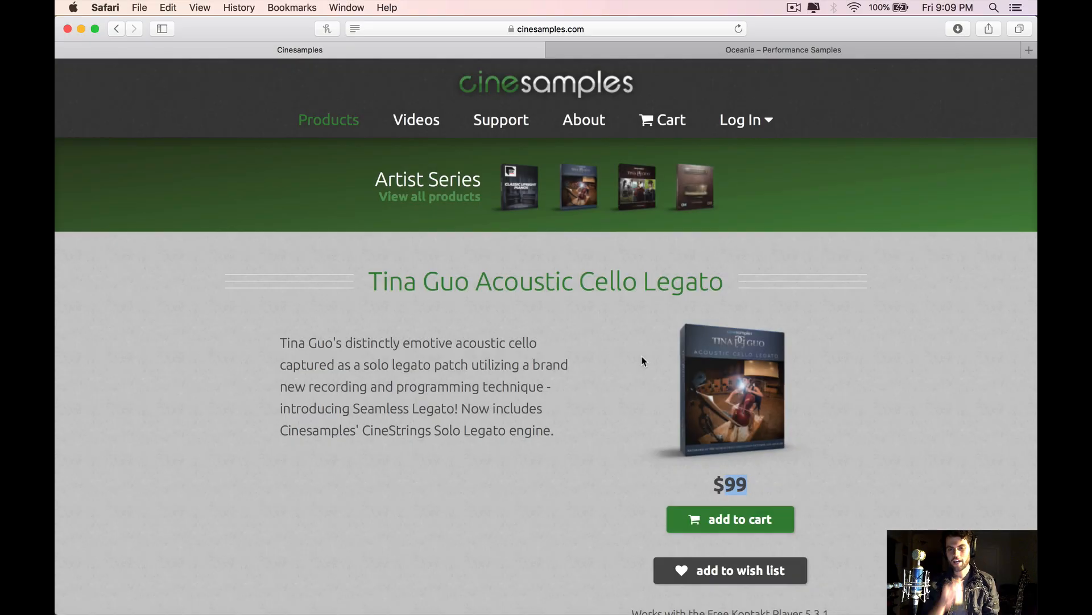
pyautogui.scroll(-5, 643, 361)
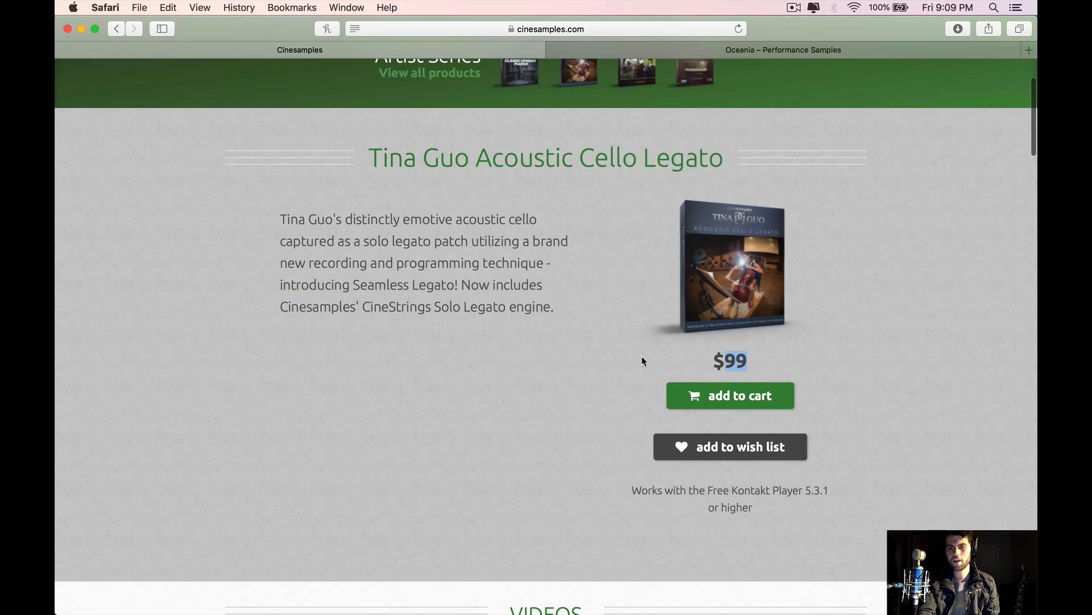
pyautogui.moveTo(752, 426); pyautogui.dragTo(626, 409)
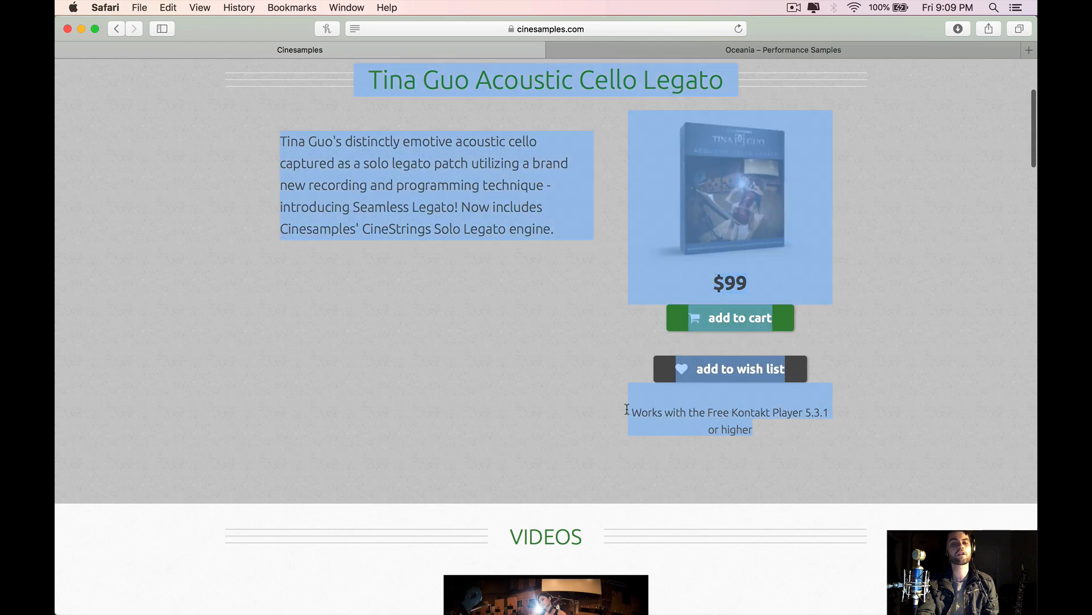
pyautogui.moveTo(760, 430); pyautogui.dragTo(630, 411)
pyautogui.click(838, 467)
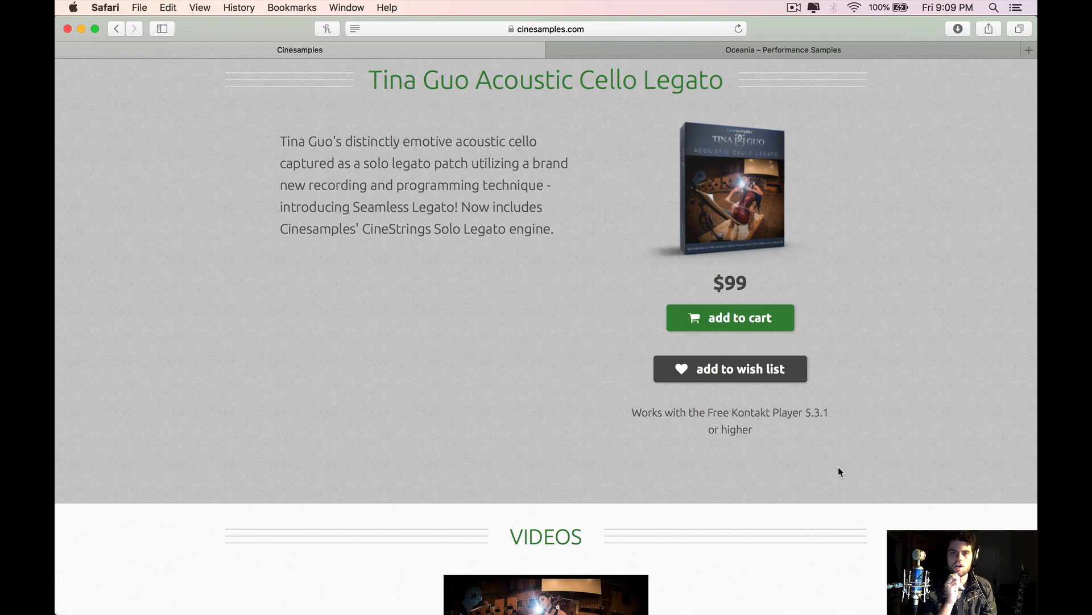
pyautogui.scroll(4, 838, 472)
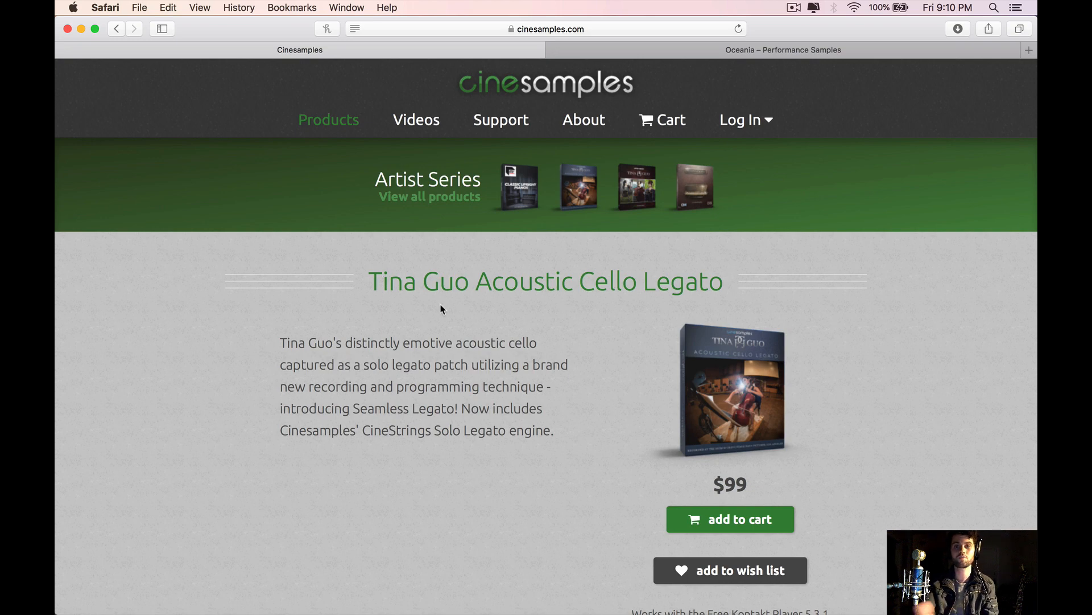
pyautogui.scroll(1, 442, 309)
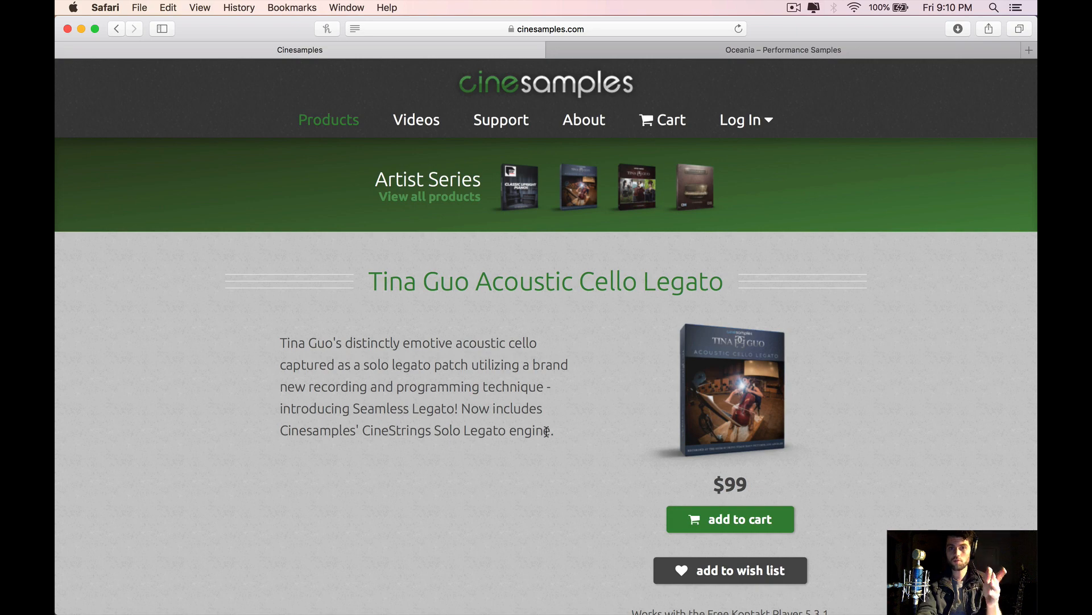
pyautogui.moveTo(552, 430); pyautogui.dragTo(364, 428)
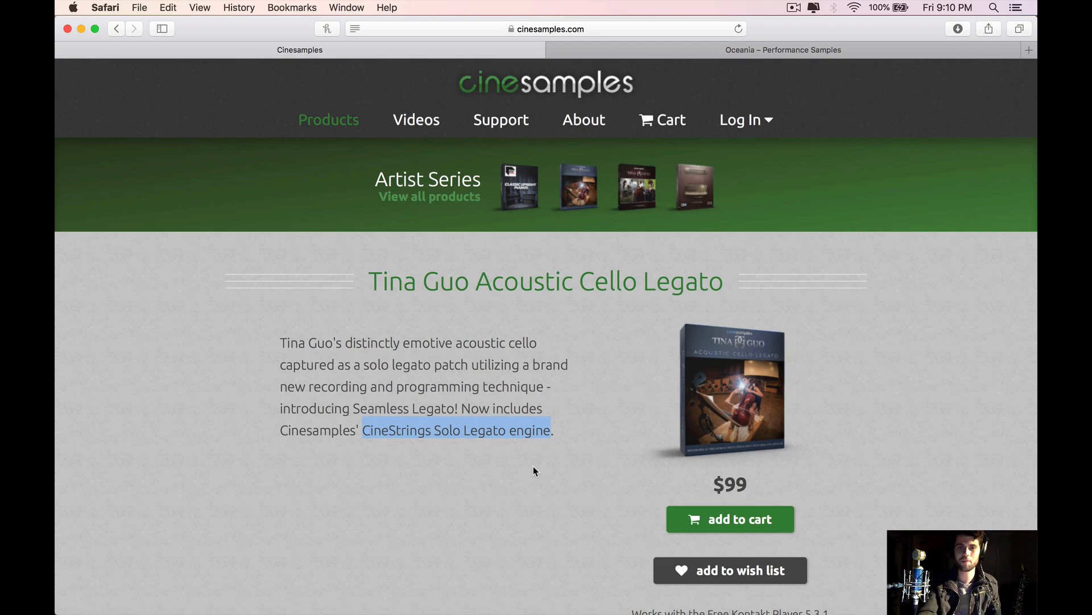
# Review the cello library's technical specifications for the required Kontakt version, supported plug-in formats and disk space
pyautogui.scroll(-20, 533, 471)
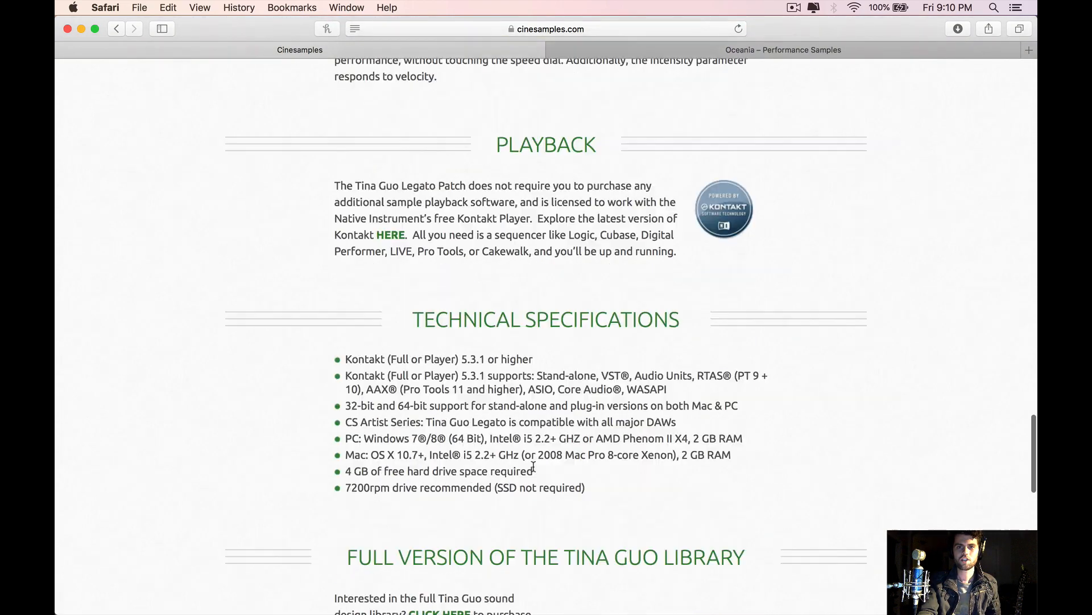
pyautogui.scroll(-5, 534, 471)
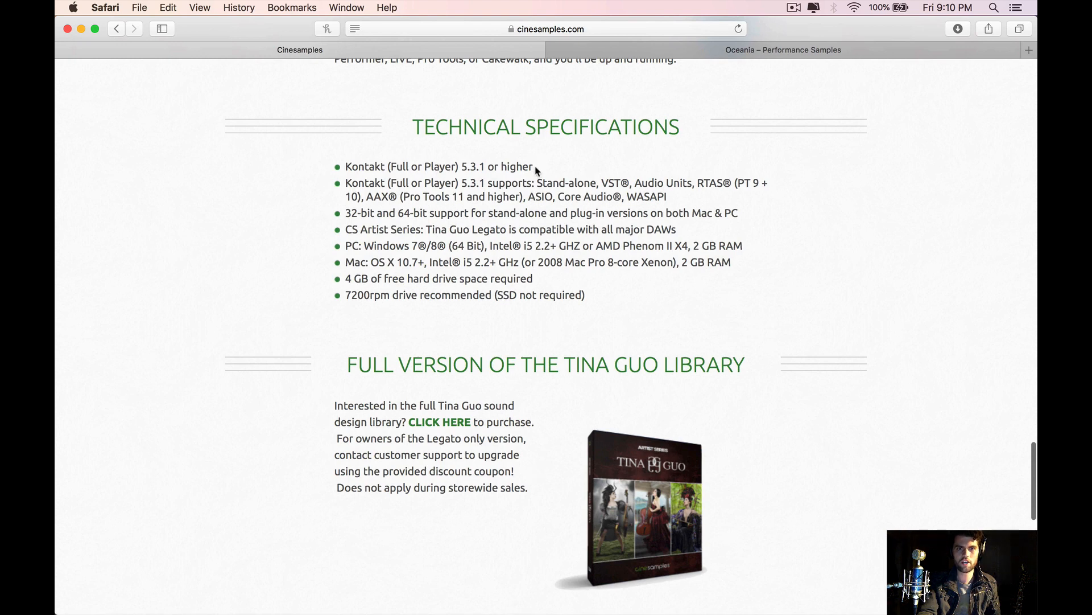
pyautogui.moveTo(536, 169); pyautogui.dragTo(462, 167)
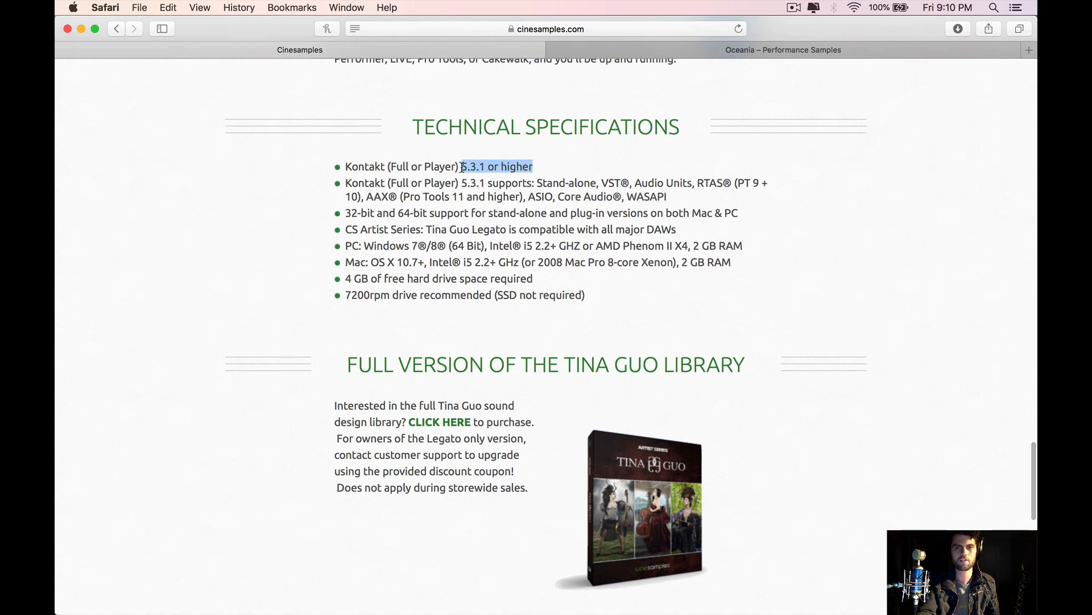
pyautogui.moveTo(600, 183); pyautogui.dragTo(621, 182)
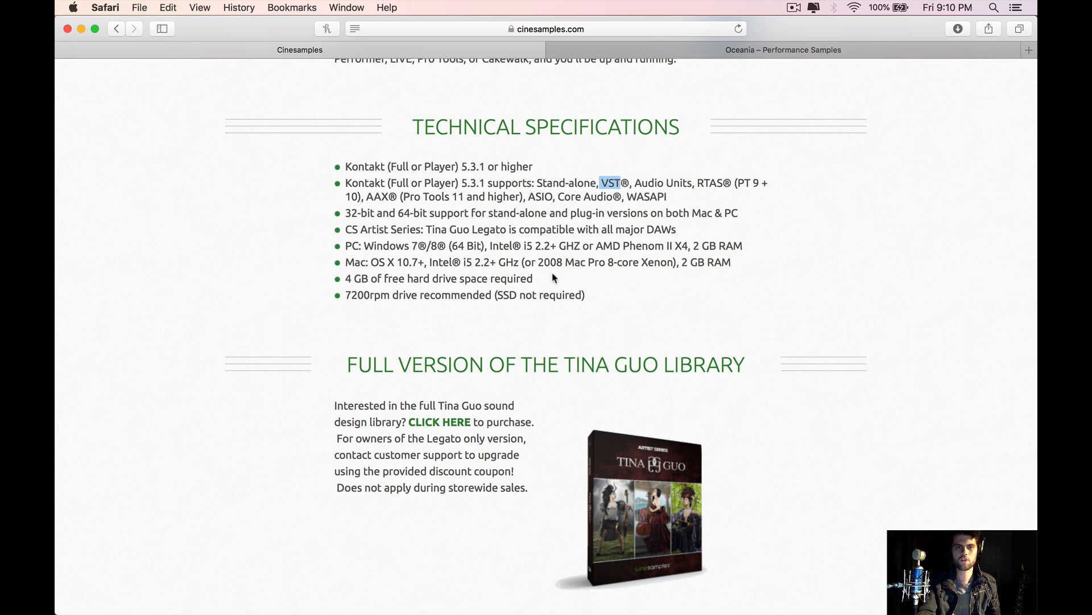
pyautogui.moveTo(535, 279); pyautogui.dragTo(346, 277)
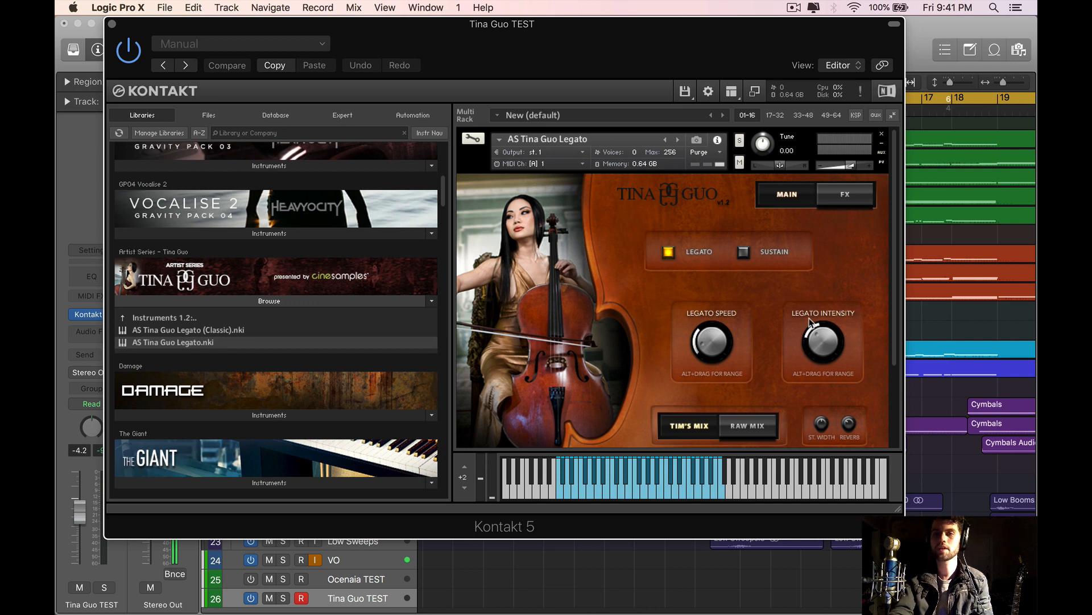
# In Kontakt within Logic Pro X, audition the Tina Guo Legato patch in Sustain mode and return it to Legato mode
pyautogui.scroll(-5, 834, 271)
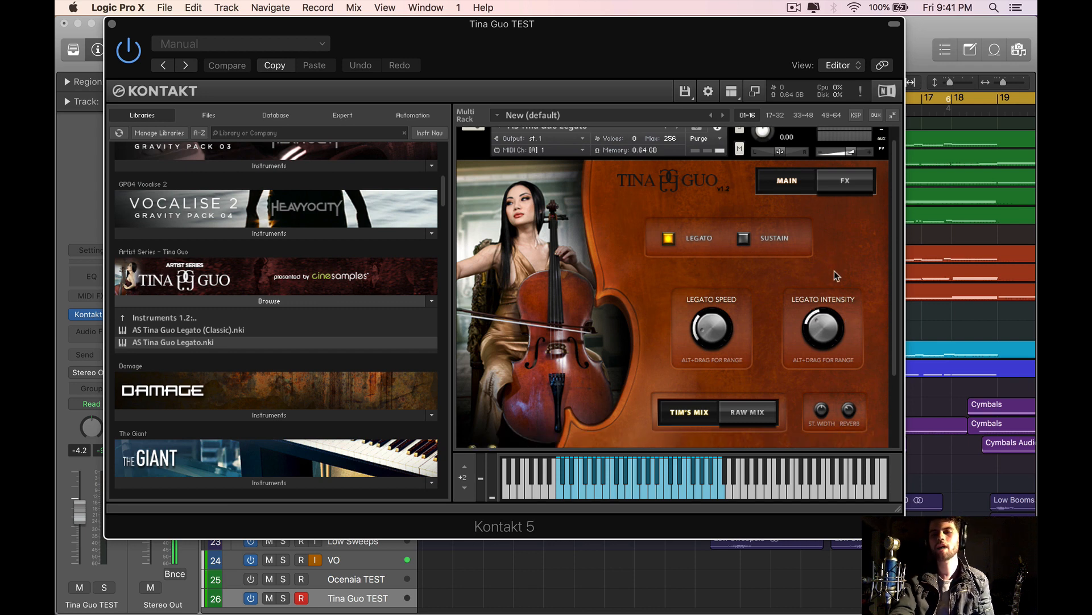
pyautogui.scroll(1, 834, 271)
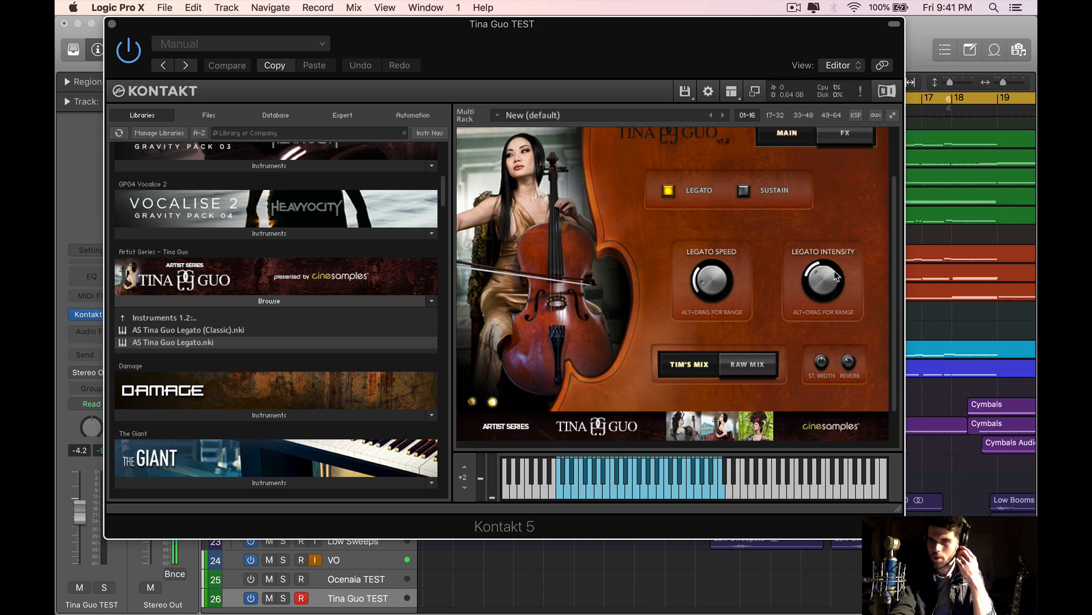
pyautogui.scroll(3, 834, 271)
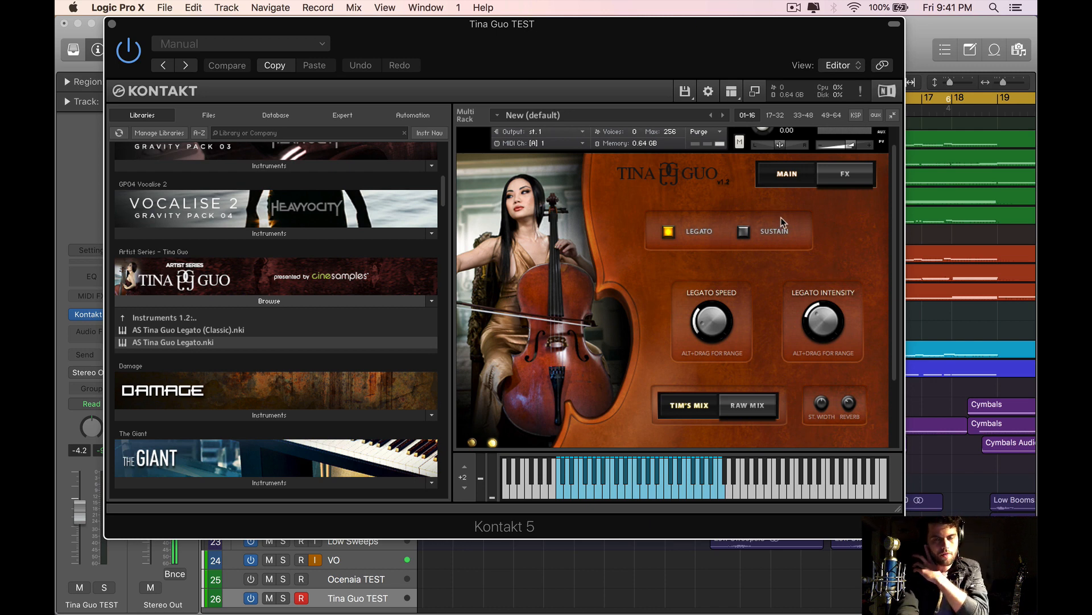
pyautogui.click(792, 182)
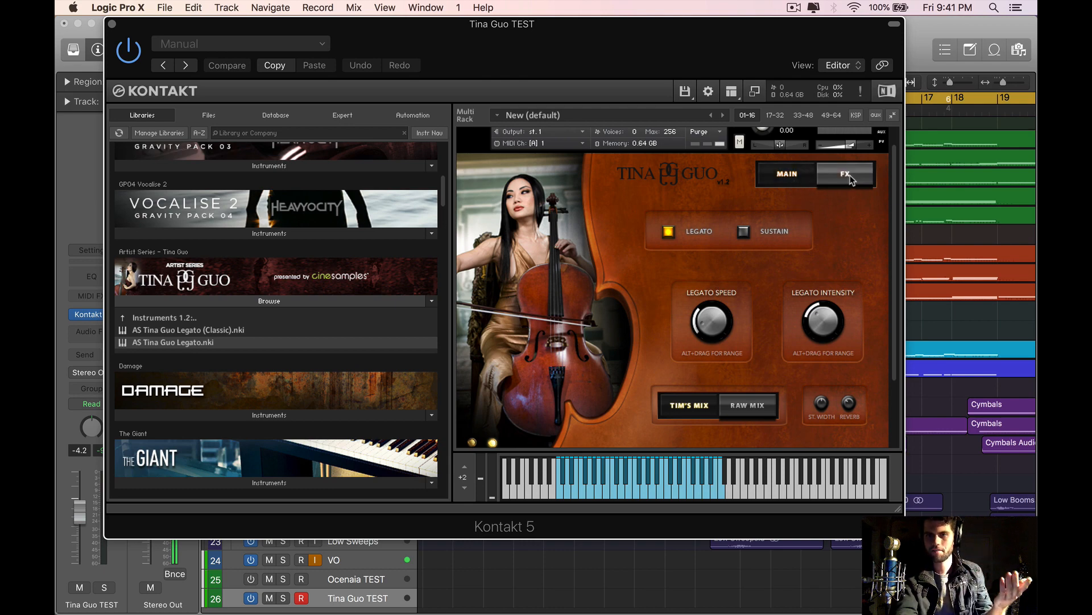
pyautogui.click(787, 178)
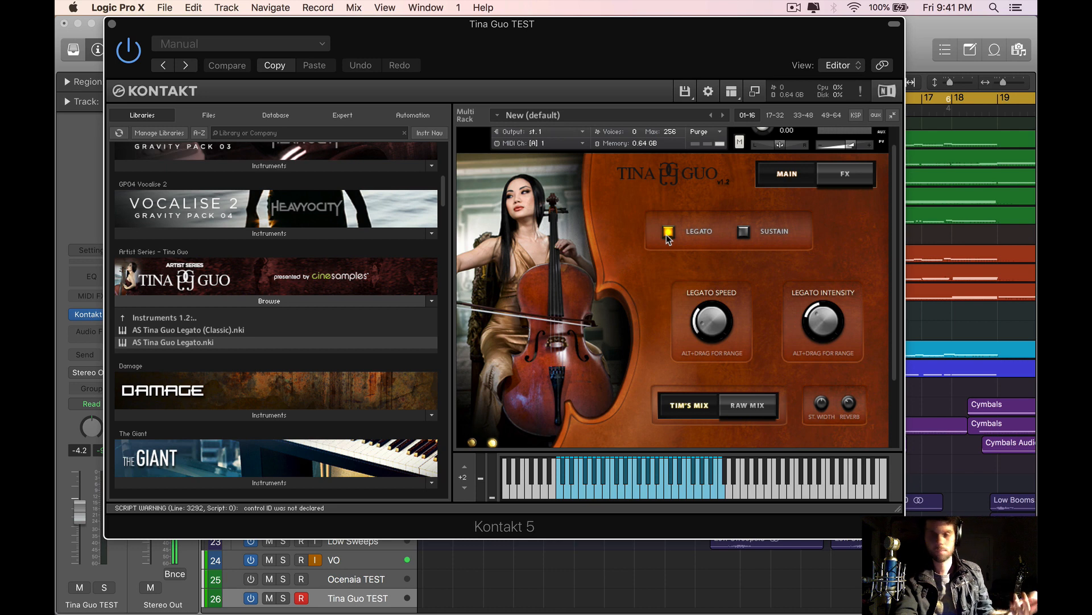
pyautogui.click(744, 231)
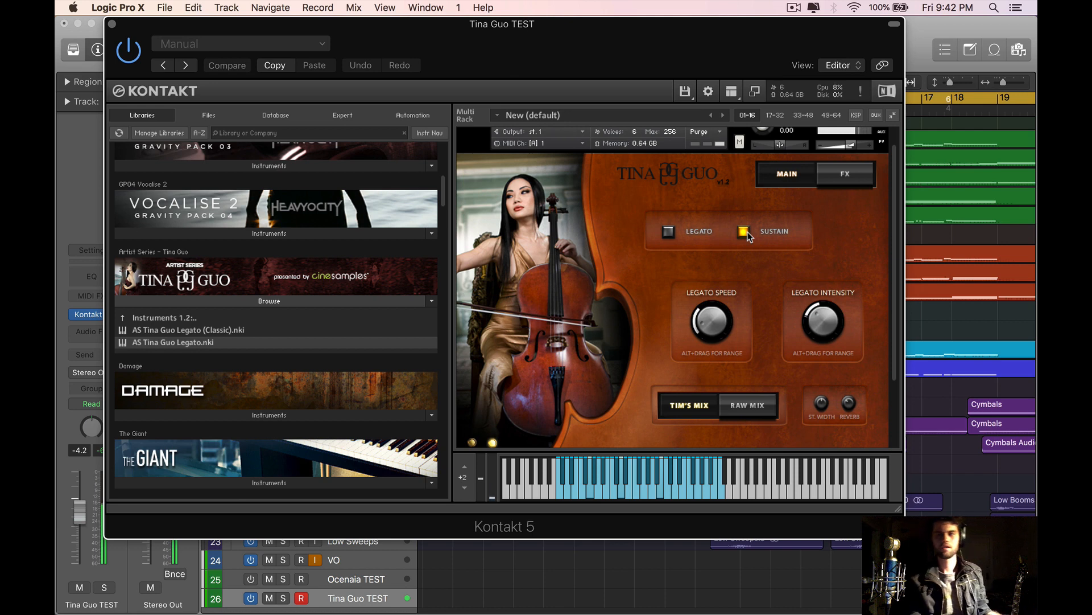
pyautogui.click(670, 231)
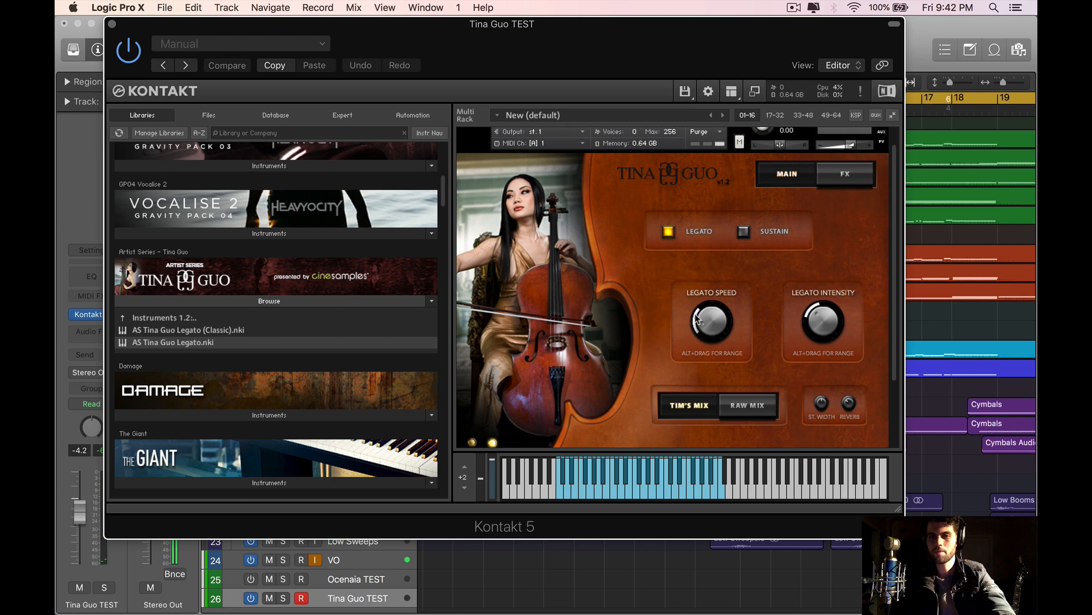
# Start Learn MIDI CC# Automation for the patch's Legato Speed knob
pyautogui.rightClick(712, 320)
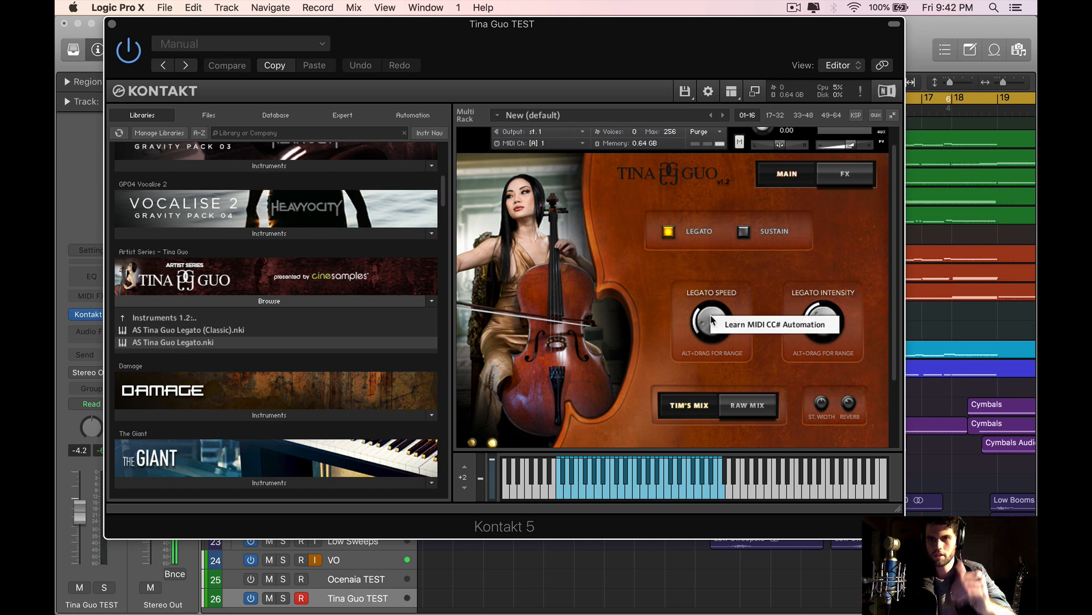
pyautogui.click(763, 324)
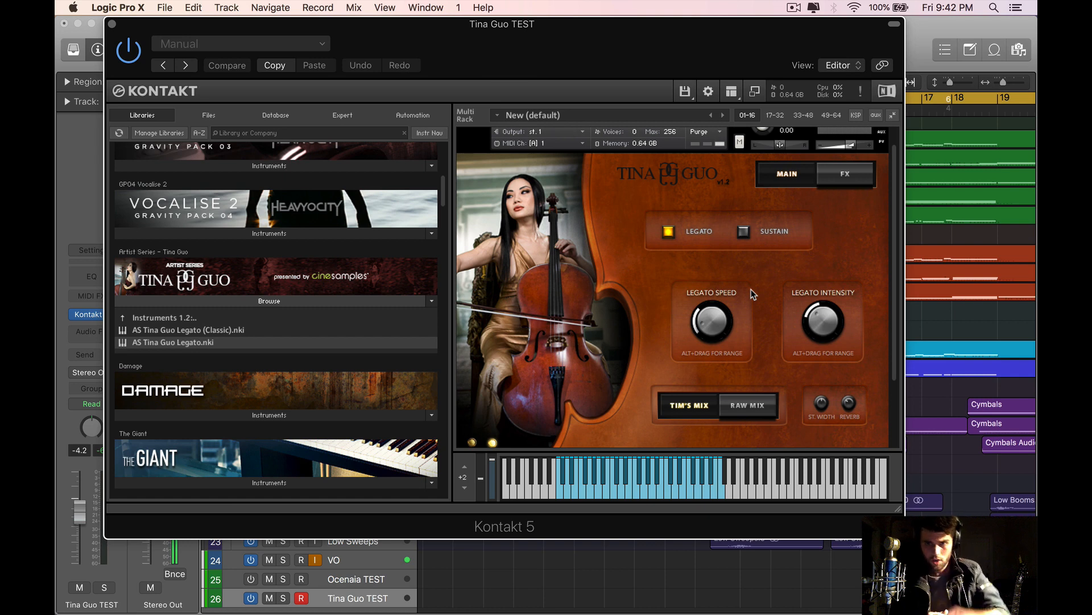
# Compare the cello patch's Raw Mix with Tim's Mix, leaving Tim's Mix selected
pyautogui.click(696, 408)
pyautogui.click(730, 407)
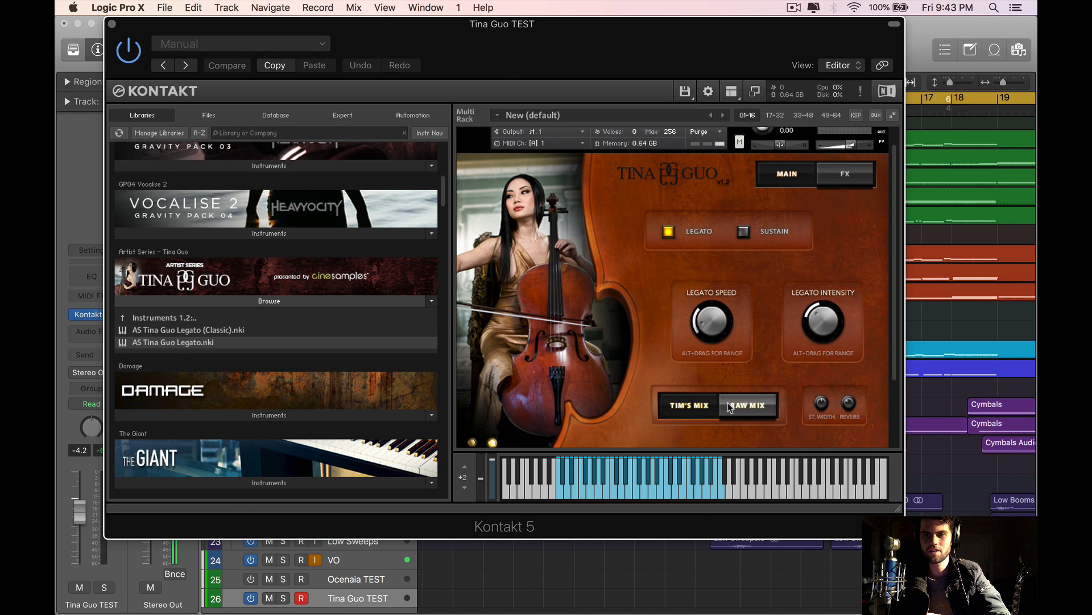
pyautogui.click(695, 407)
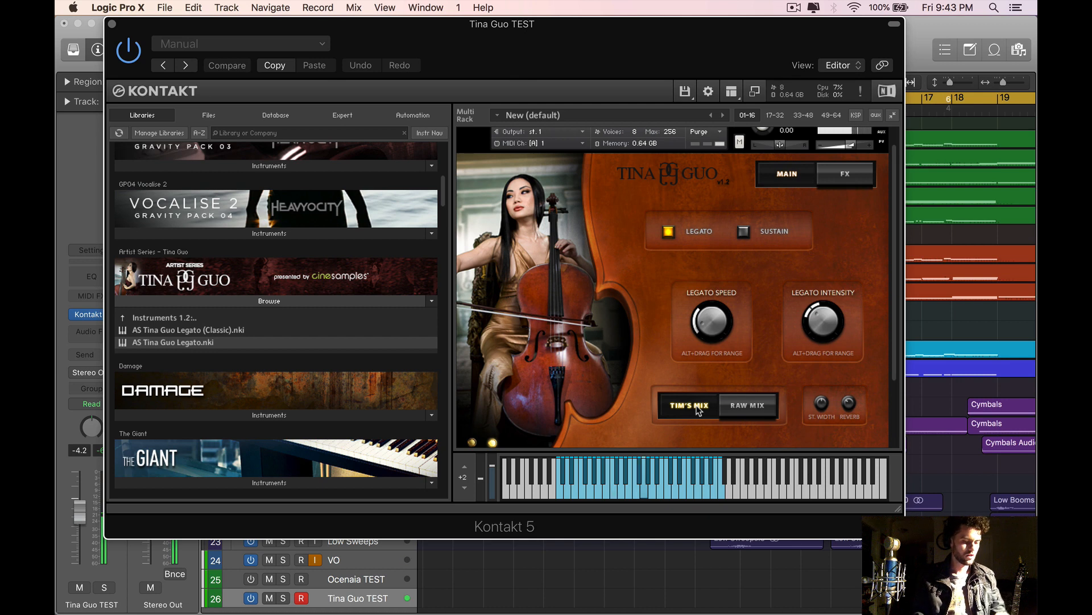
pyautogui.click(739, 408)
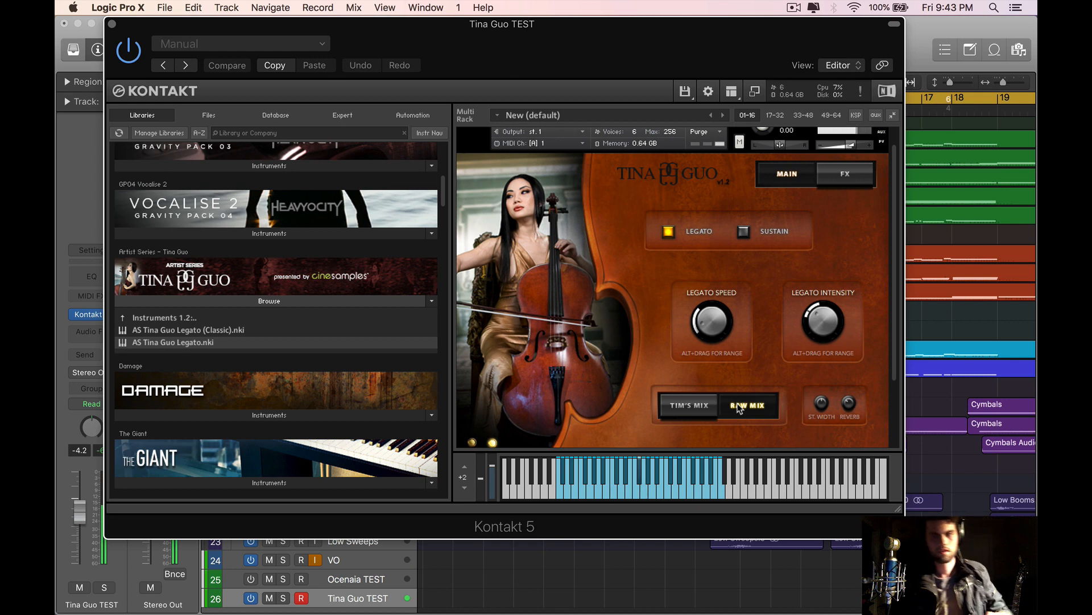
pyautogui.click(711, 406)
pyautogui.click(711, 406)
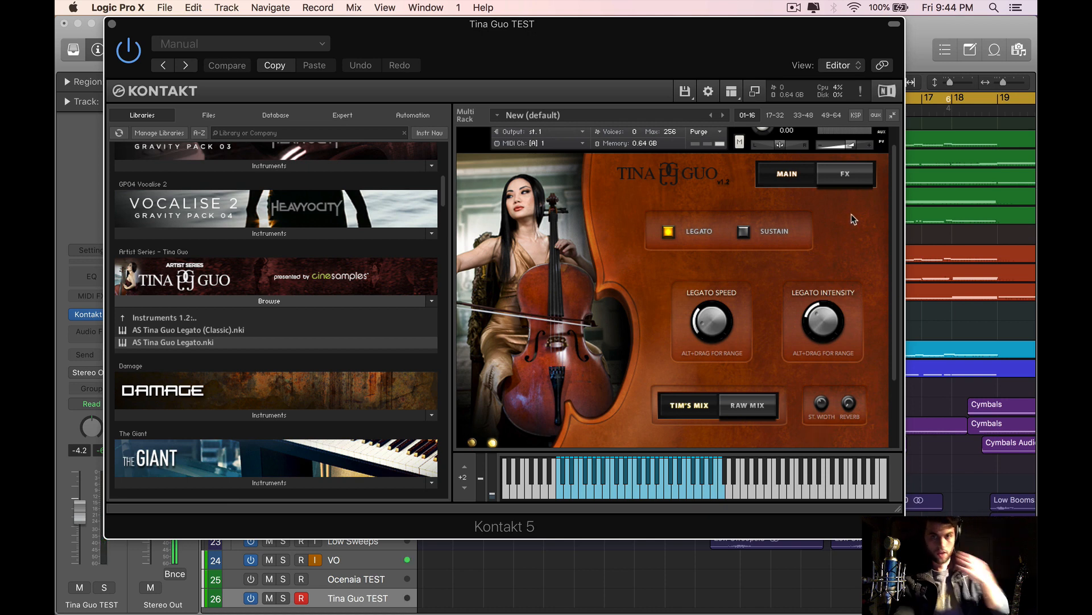
# Show the cello patch's effects page and lower the Tina Guo TEST track's volume to -15.0 dB
pyautogui.scroll(1, 852, 214)
pyautogui.click(852, 194)
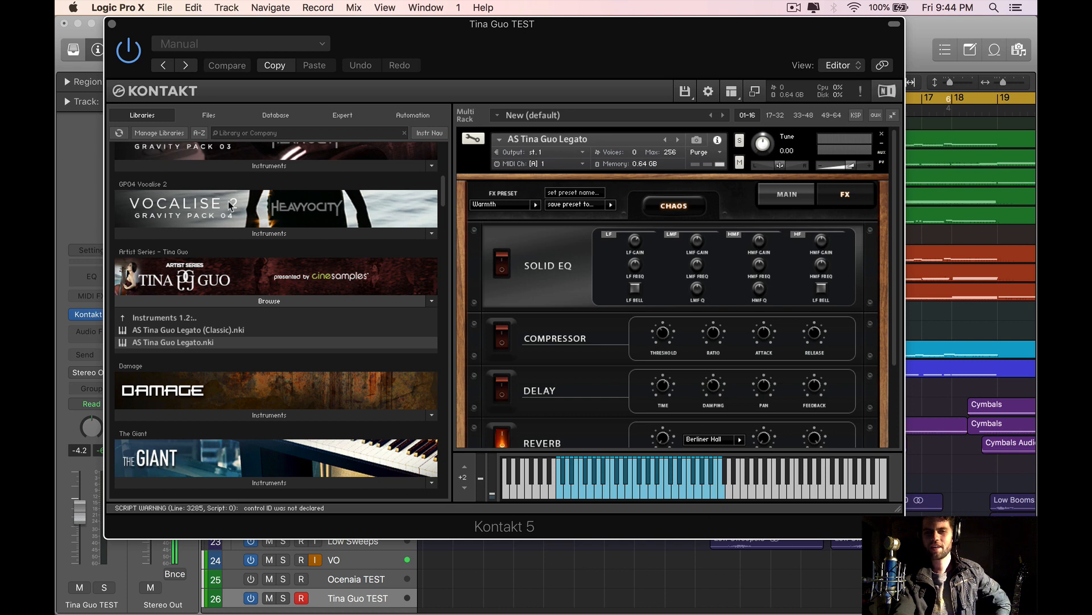
pyautogui.moveTo(83, 499); pyautogui.dragTo(83, 529)
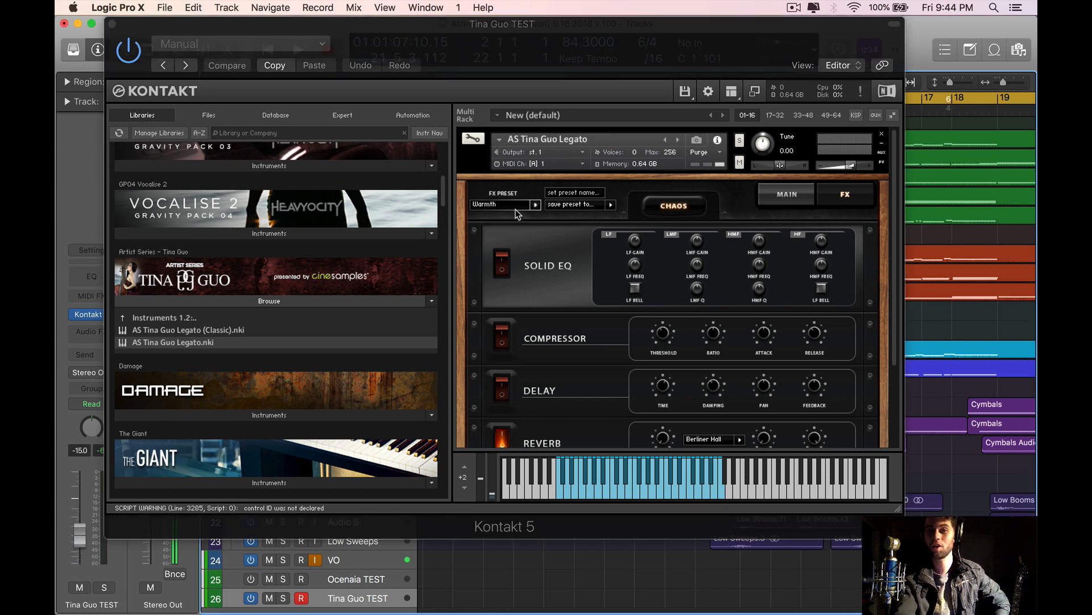
# Load the Dry Warmth FX preset on the cello patch and raise the Tina Guo TEST track's volume to -7.7 dB
pyautogui.scroll(-4, 572, 288)
pyautogui.scroll(-1, 572, 288)
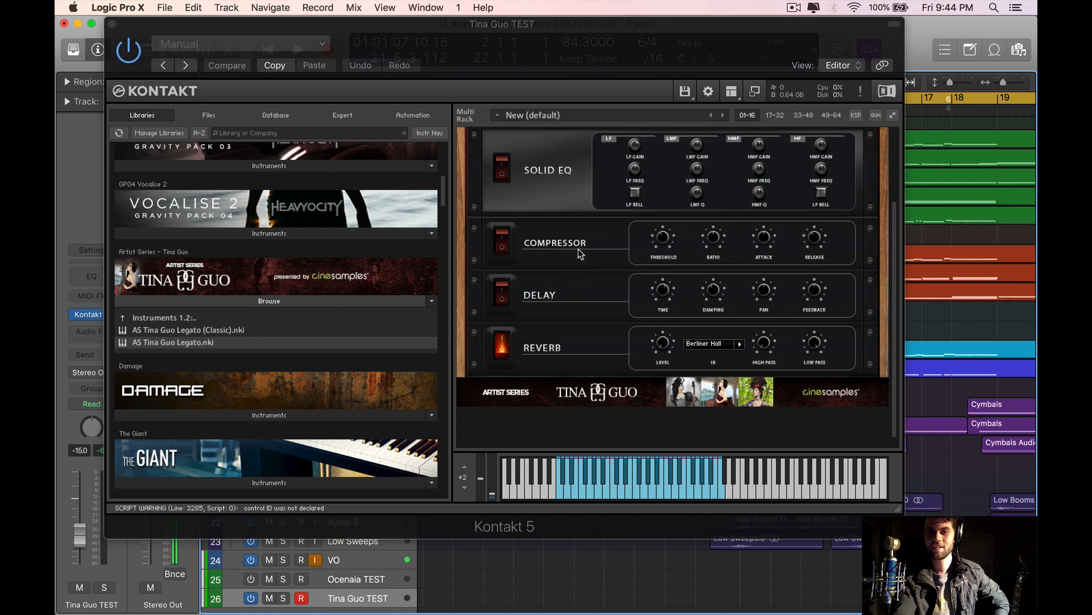
pyautogui.scroll(5, 572, 247)
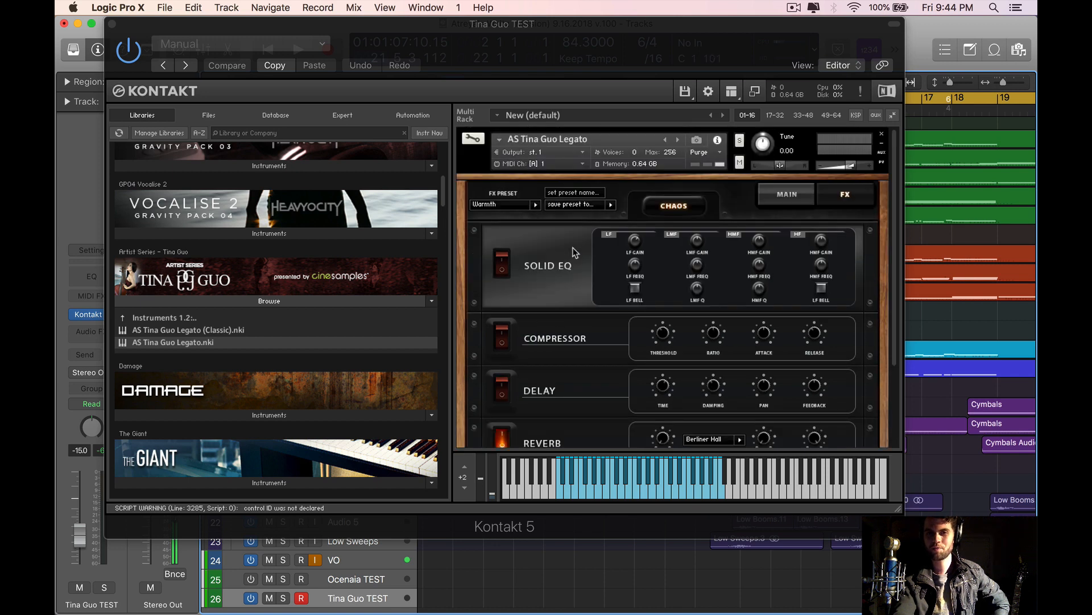
pyautogui.click(503, 206)
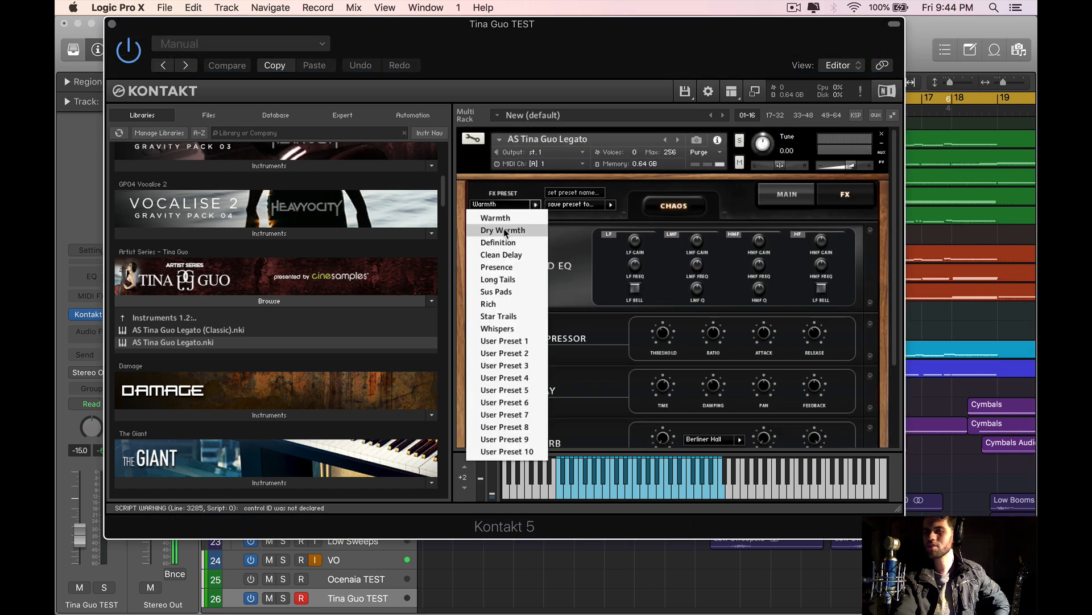
pyautogui.click(504, 230)
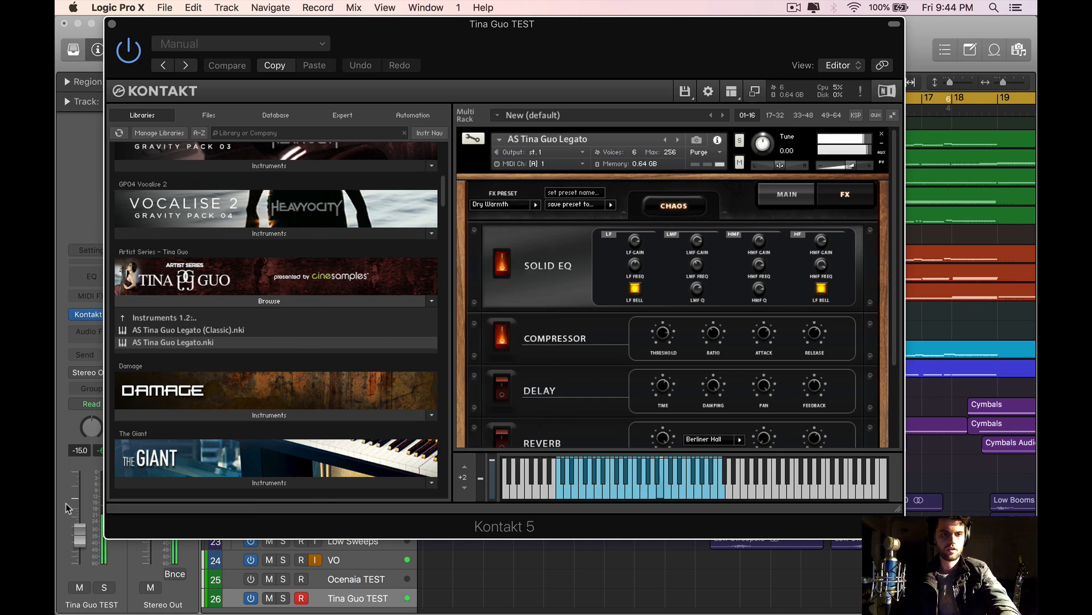
pyautogui.moveTo(79, 533); pyautogui.dragTo(79, 509)
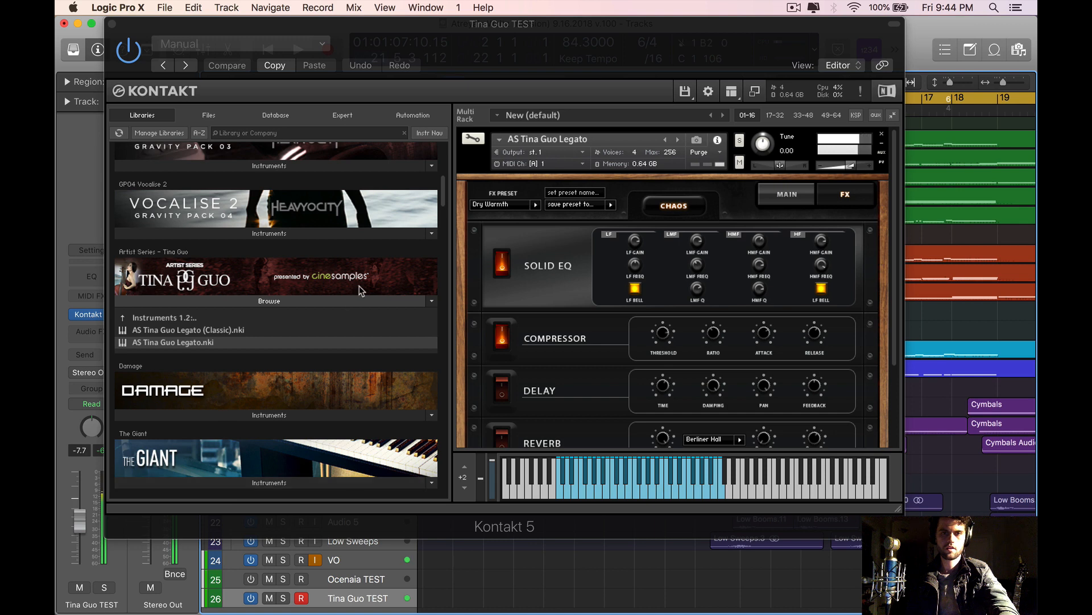
# Load the Definition FX preset on the cello patch and lower the Tina Guo TEST track's volume to -14.0 dB
pyautogui.click(501, 204)
pyautogui.click(499, 243)
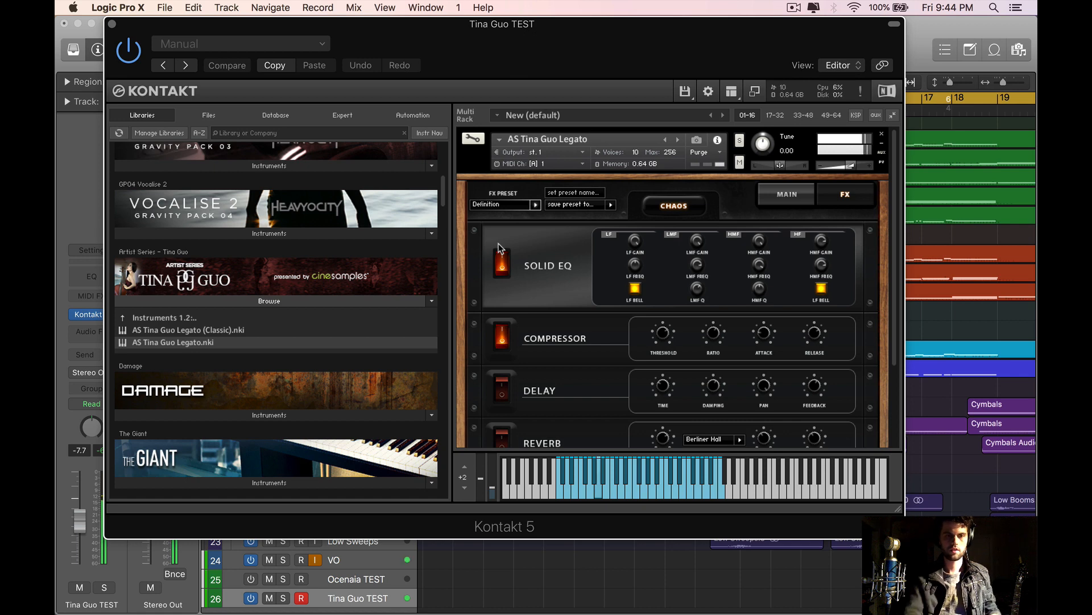
pyautogui.press('super+w')
pyautogui.moveTo(80, 519); pyautogui.dragTo(80, 533)
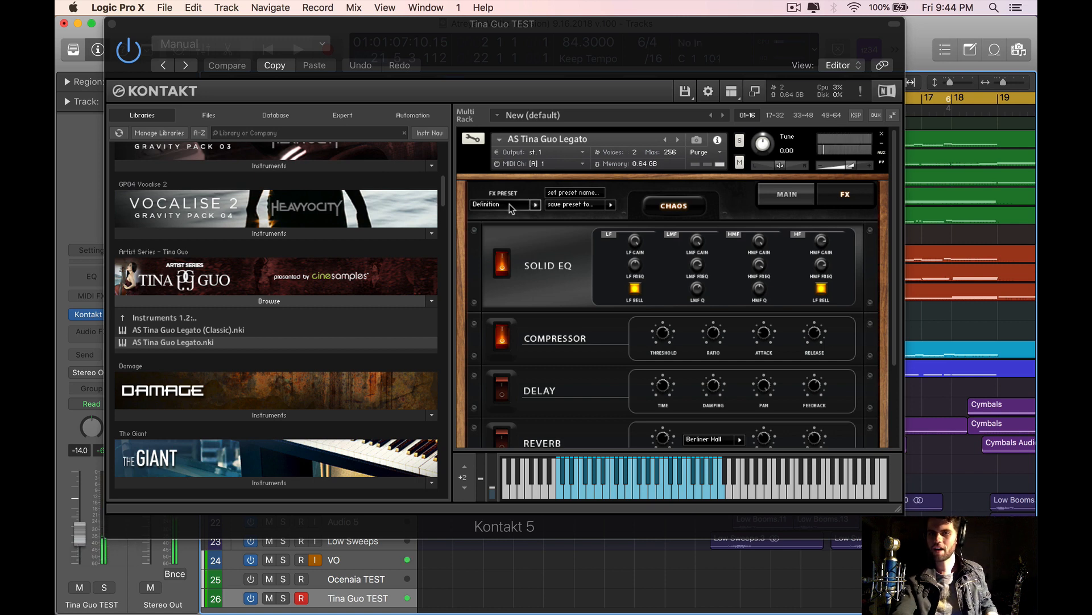
# Audition the Presence FX preset on the cello patch, leaving the Sus Pads preset loaded
pyautogui.click(510, 204)
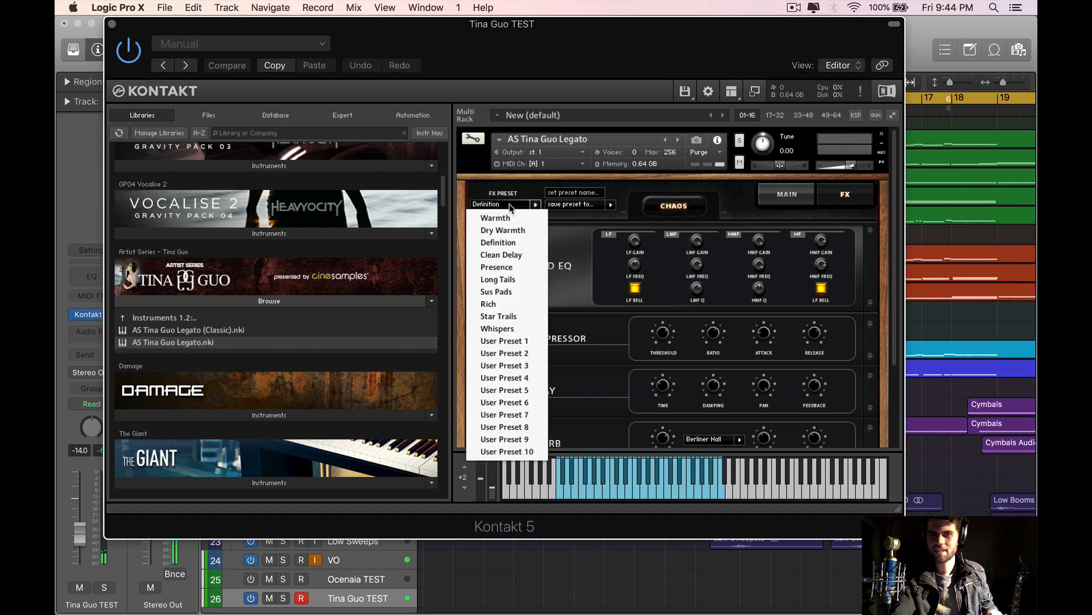
pyautogui.click(513, 269)
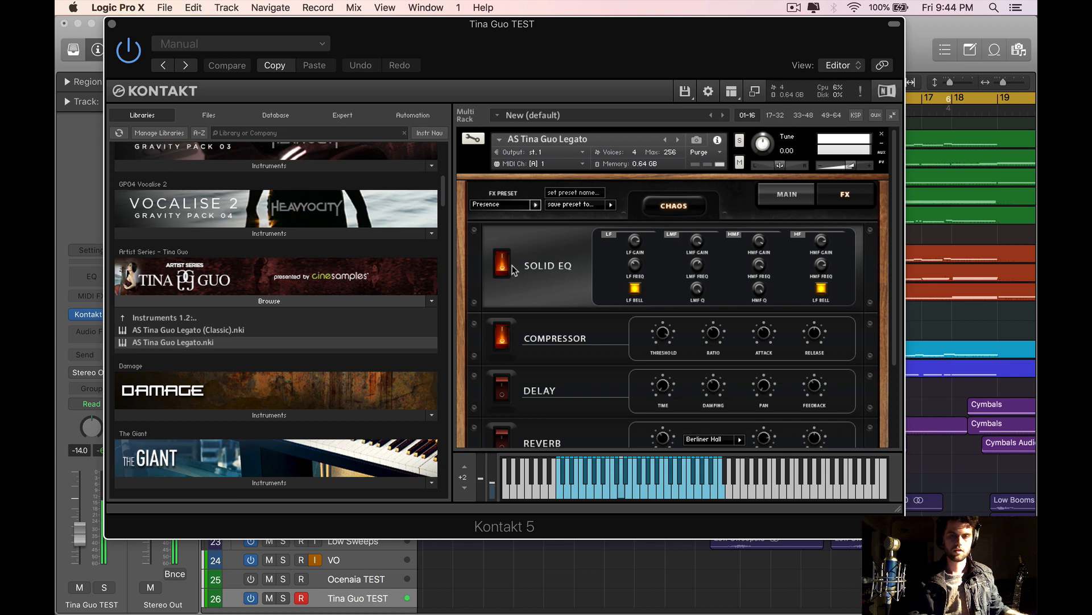
pyautogui.click(510, 206)
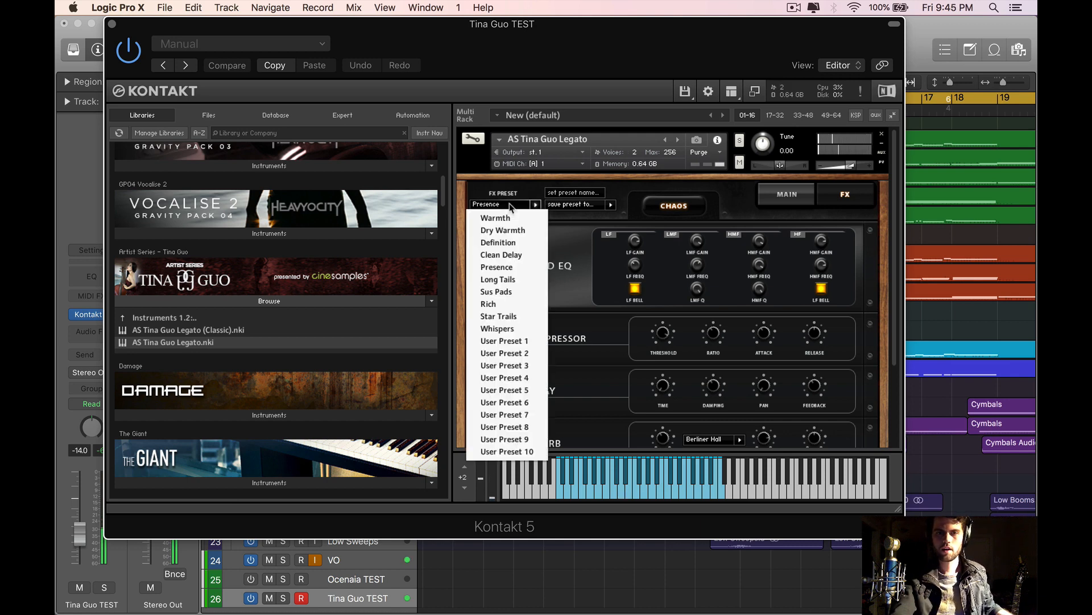
pyautogui.click(522, 292)
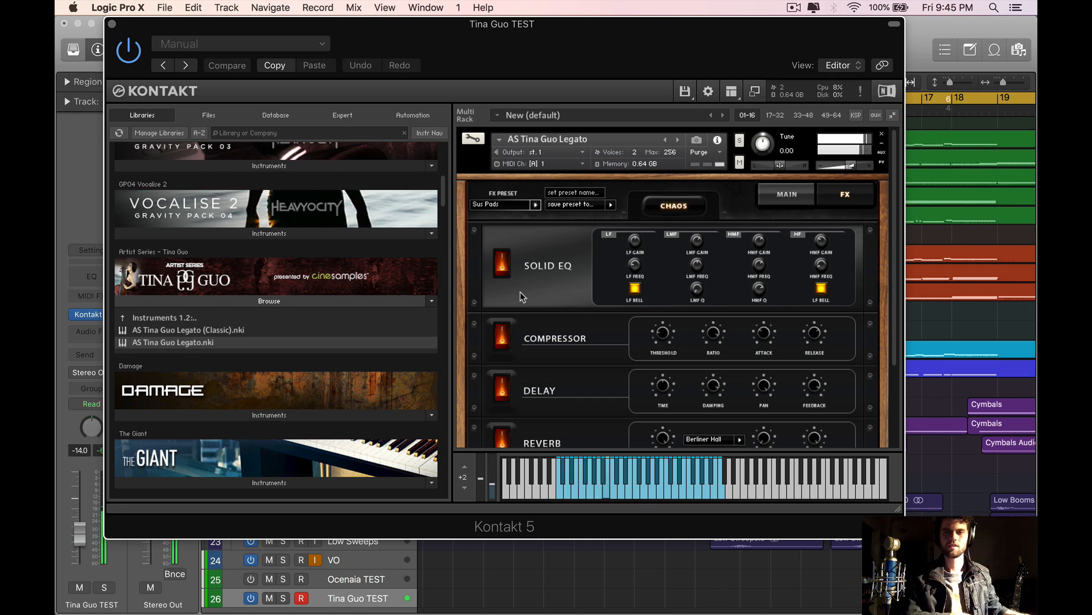
# Switch the cello patch to the Sustain articulation and load the Star Trails FX preset
pyautogui.click(765, 198)
pyautogui.click(743, 252)
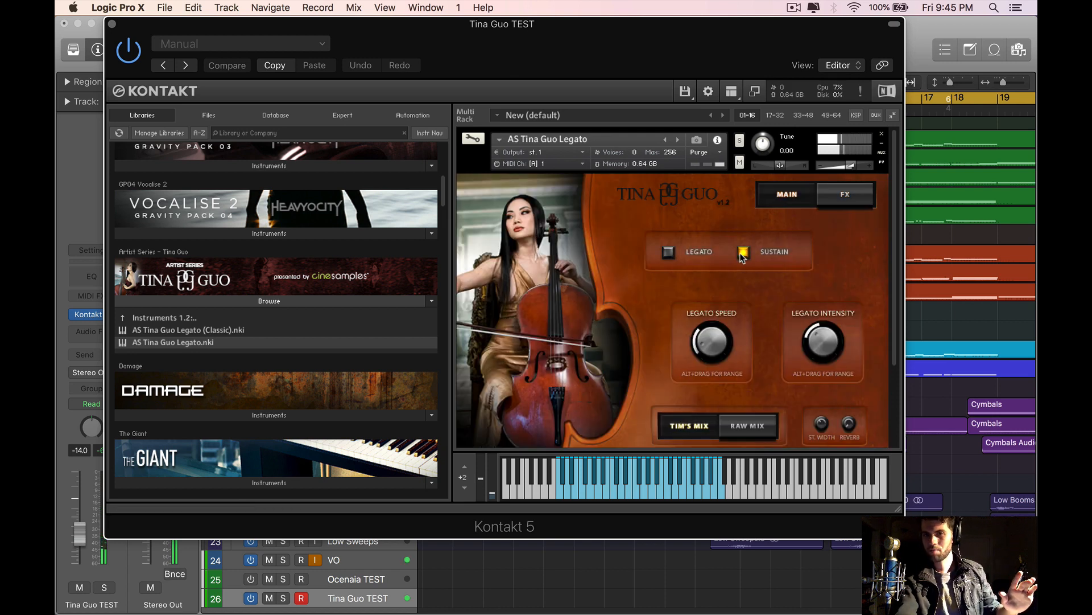
pyautogui.click(845, 196)
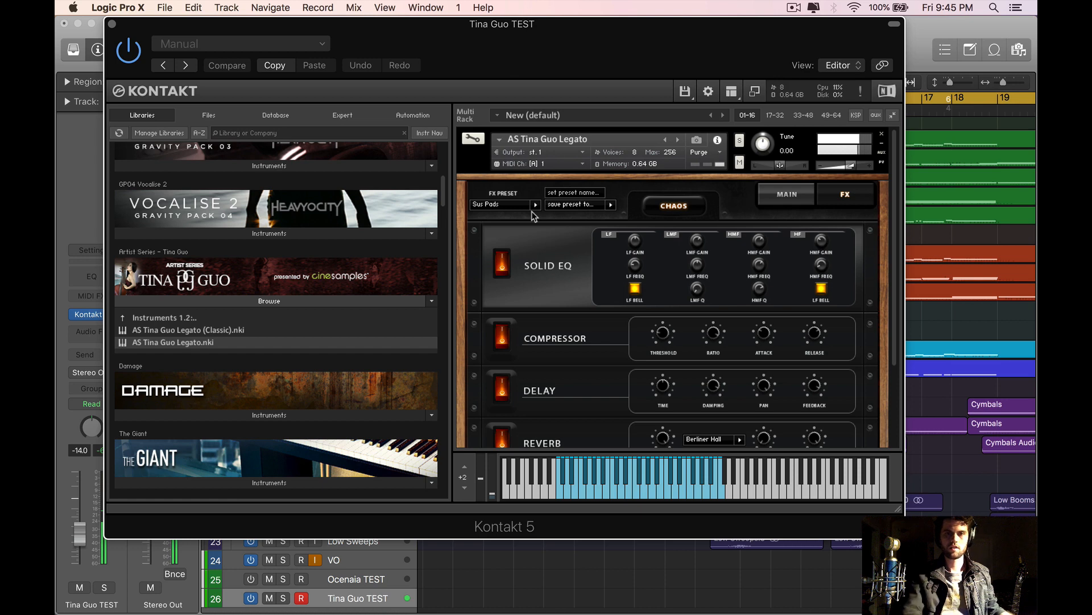
pyautogui.click(522, 206)
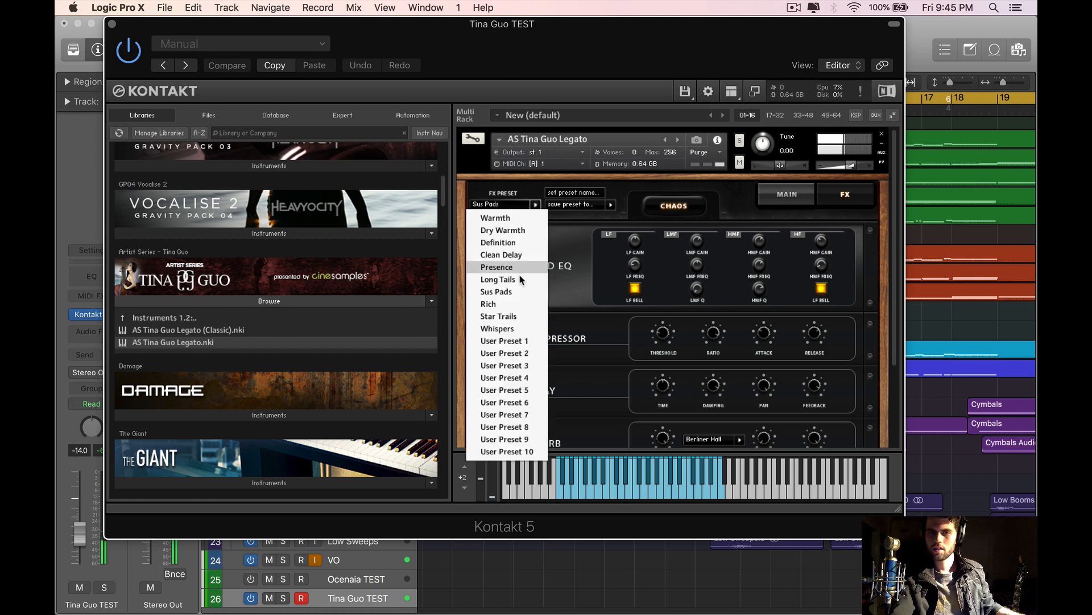
pyautogui.click(518, 315)
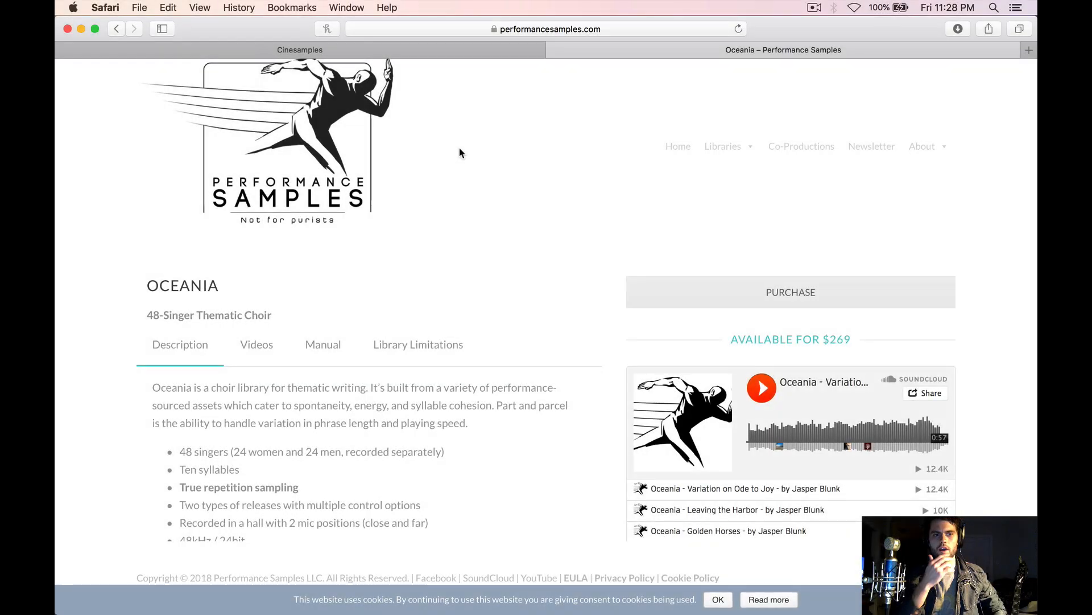
# Examine the Oceania choir's feature list on its product page, highlighting the ten syllables and true repetition sampling entries
pyautogui.scroll(1, 460, 153)
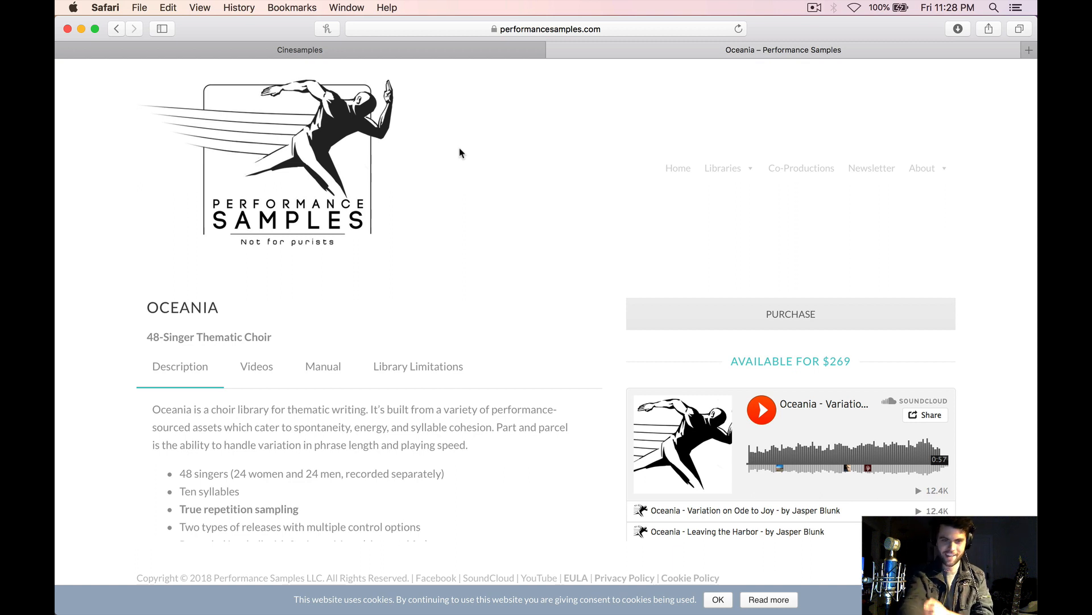
pyautogui.scroll(-3, 393, 250)
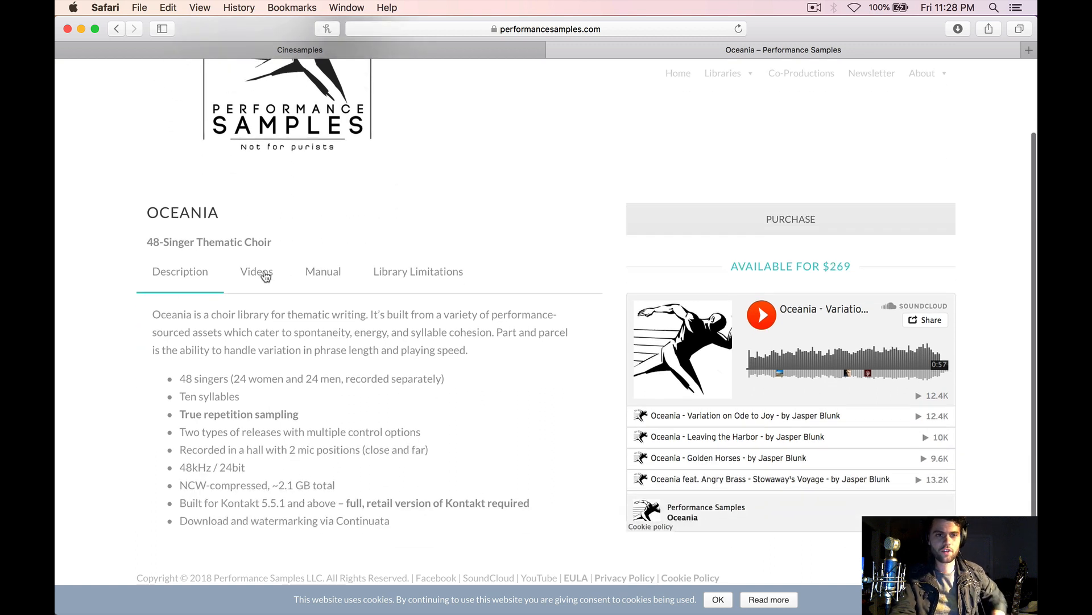
pyautogui.scroll(-2, 265, 276)
pyautogui.moveTo(179, 316)
pyautogui.mouseDown()
pyautogui.moveTo(229, 315)
pyautogui.moveTo(179, 334)
pyautogui.mouseUp()
pyautogui.click(278, 327)
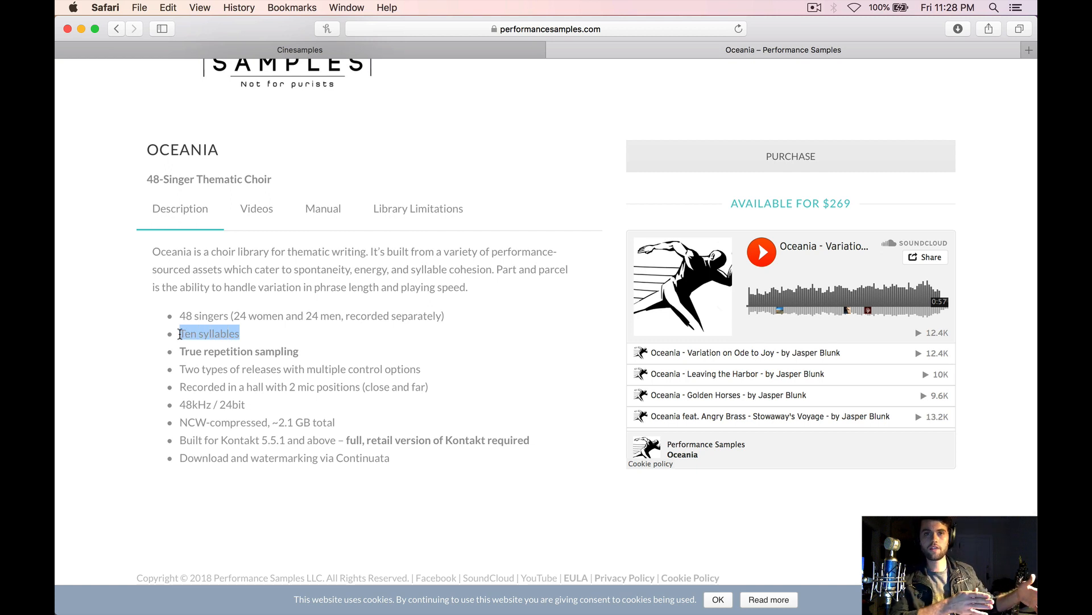
pyautogui.click(292, 349)
pyautogui.moveTo(298, 350); pyautogui.dragTo(178, 350)
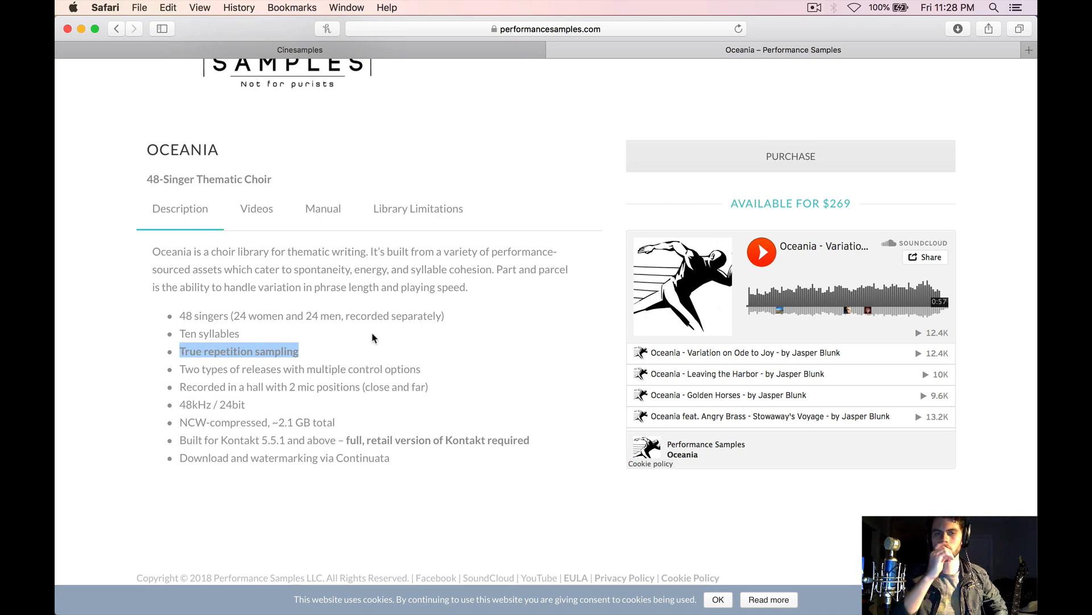
pyautogui.click(405, 335)
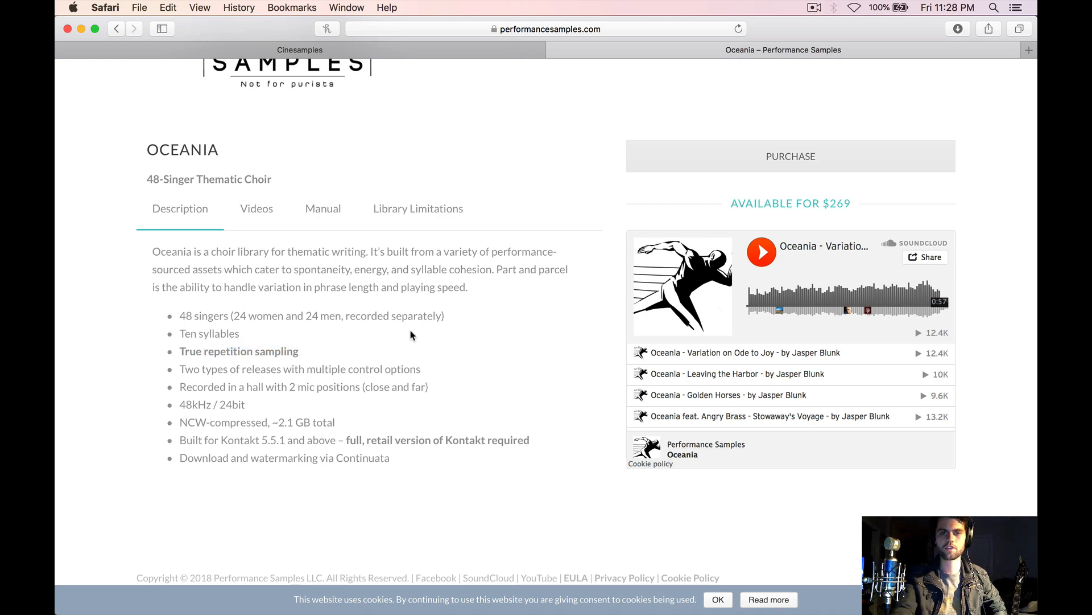
# Look through the Oceania audio demo list and the rest of the product page
pyautogui.scroll(3, 379, 258)
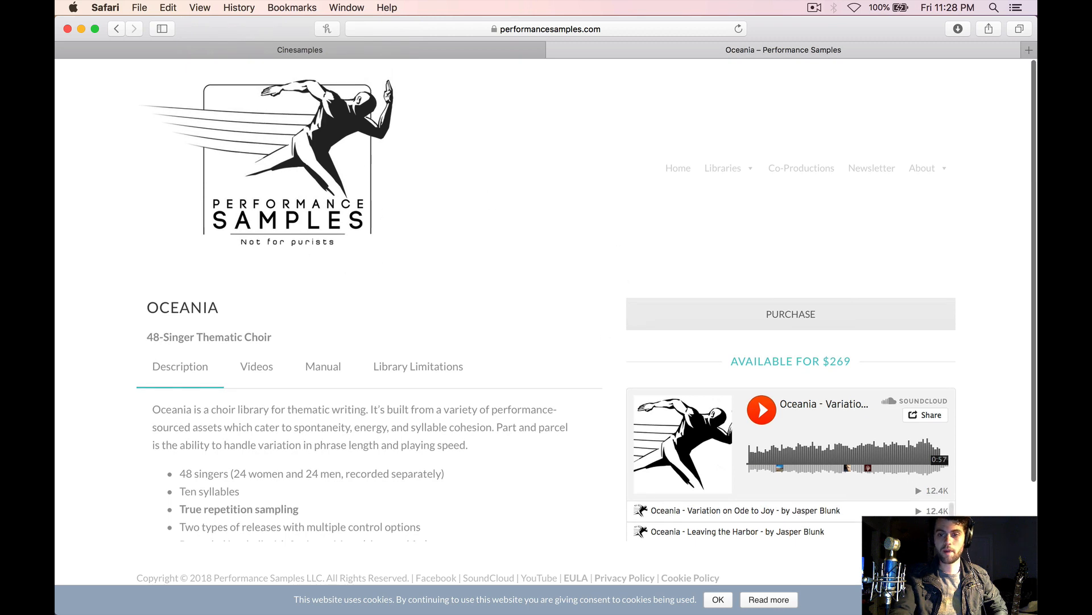
pyautogui.scroll(-3, 911, 526)
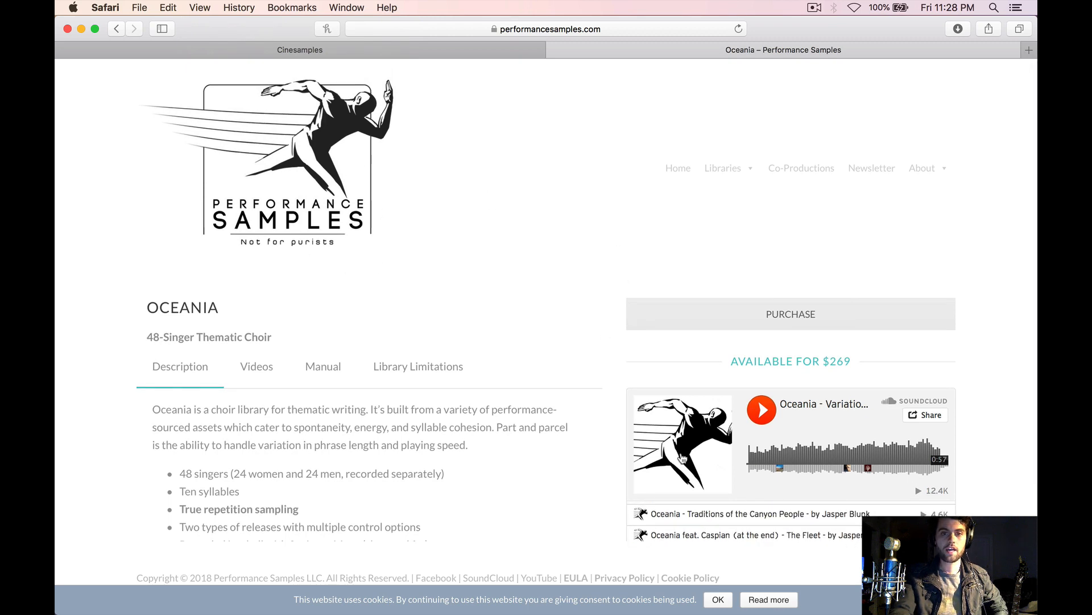
pyautogui.scroll(-5, 608, 398)
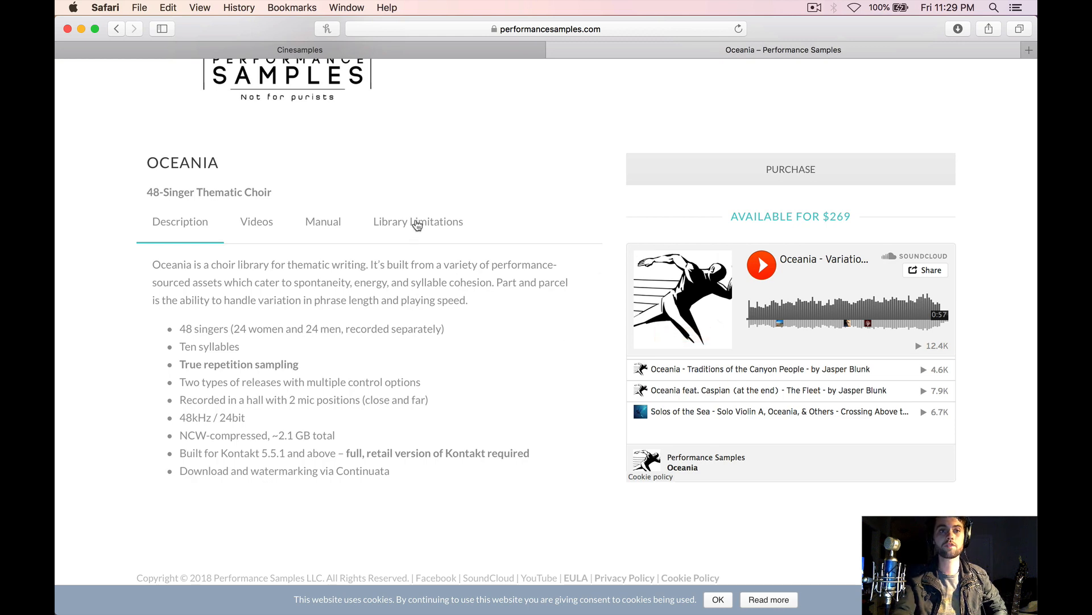
pyautogui.scroll(5, 416, 227)
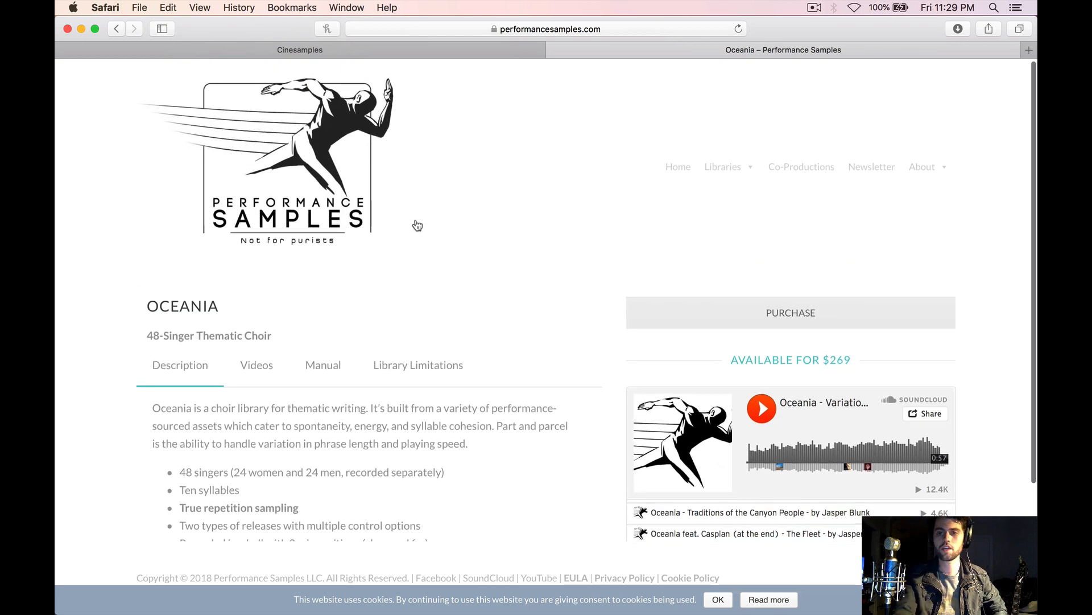
pyautogui.scroll(-2, 419, 225)
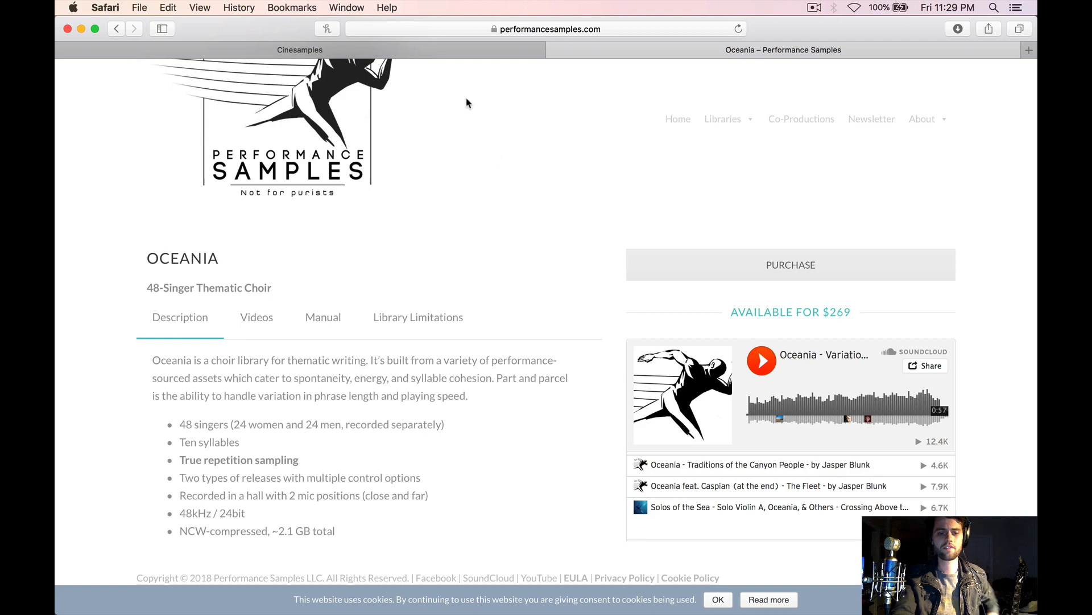
# Switch to Logic Pro and look through Kontakt's installed libraries on the Ocenaia TEST track
pyautogui.hotkey('ctrl', 'Right')
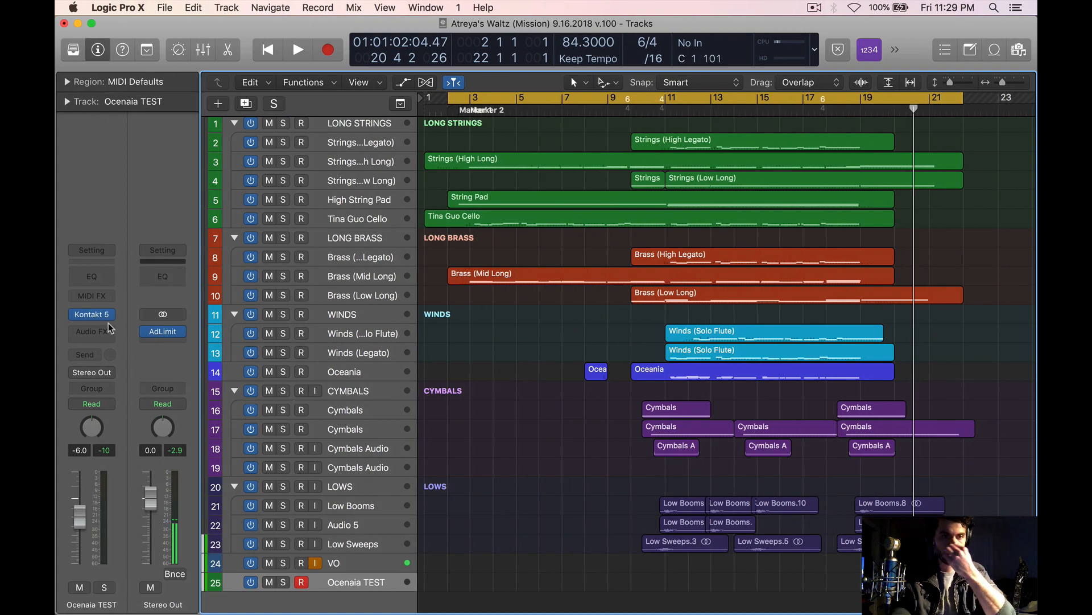
pyautogui.moveTo(94, 318)
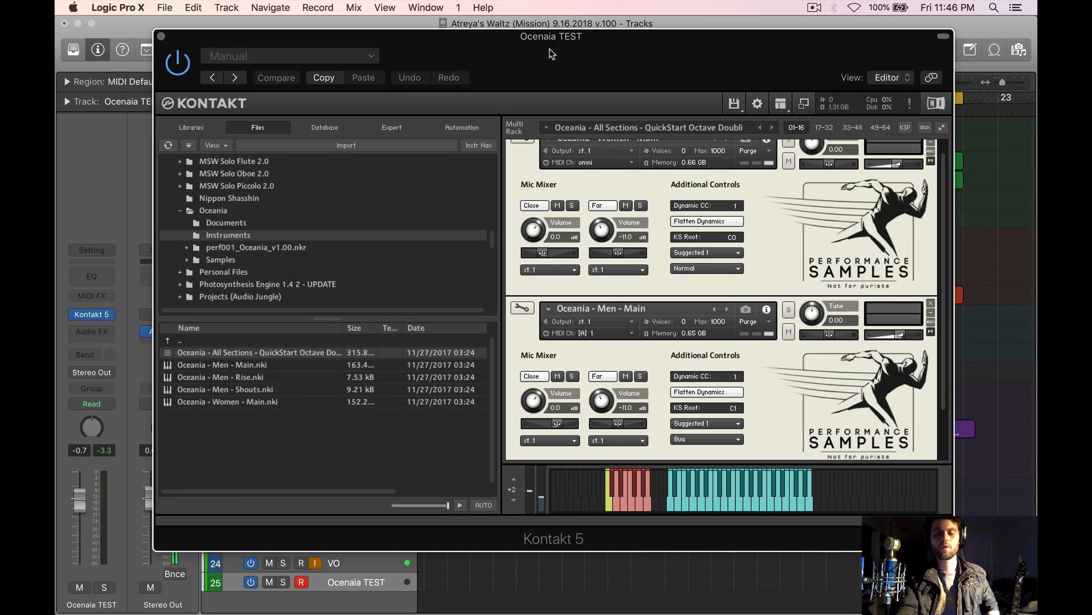
pyautogui.click(189, 128)
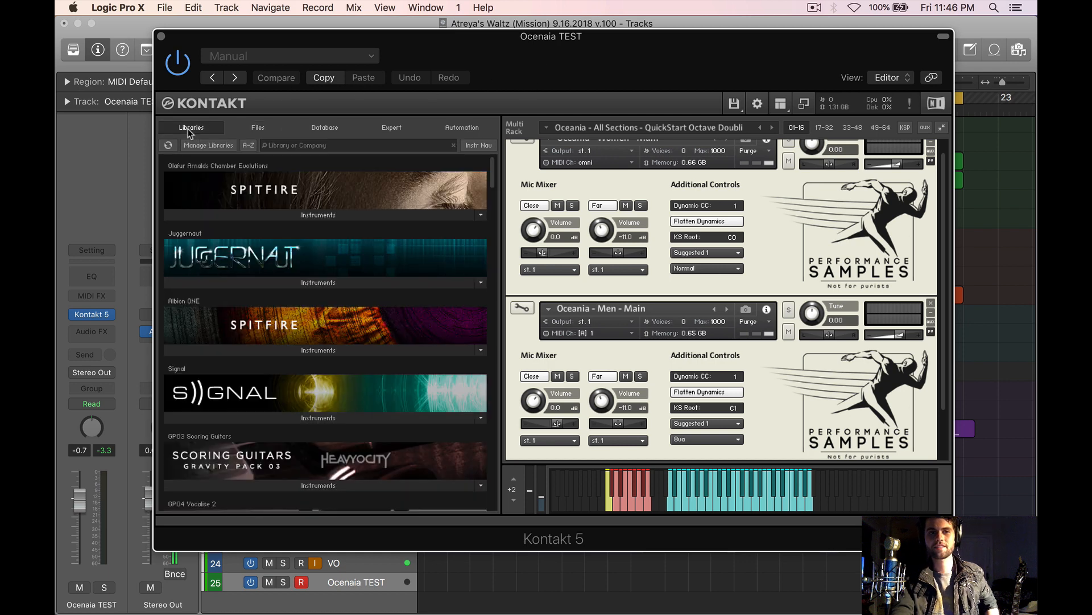
pyautogui.moveTo(653, 605)
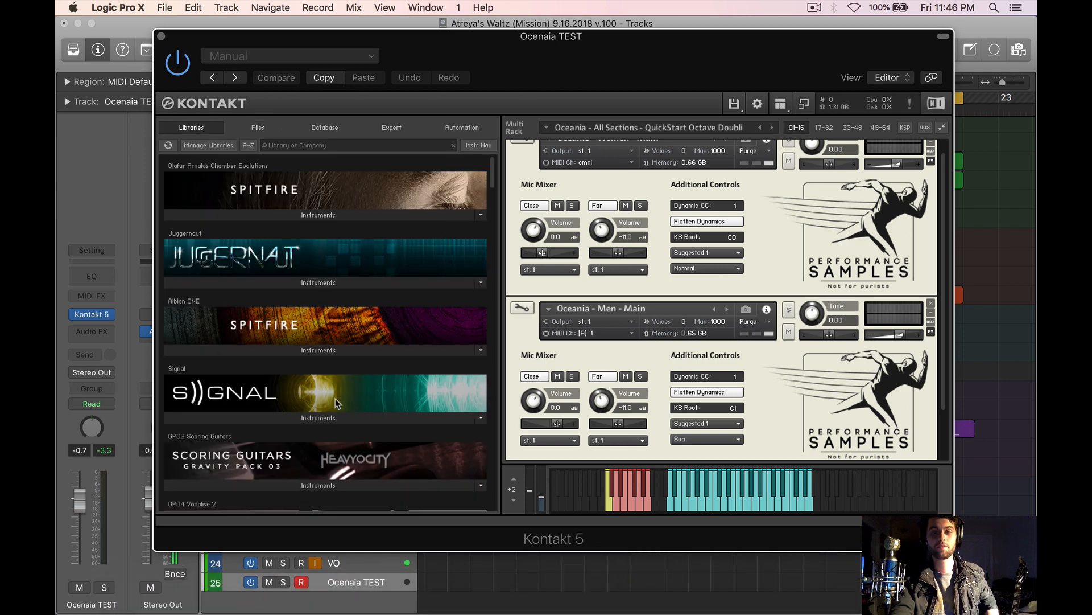
pyautogui.scroll(-5, 364, 319)
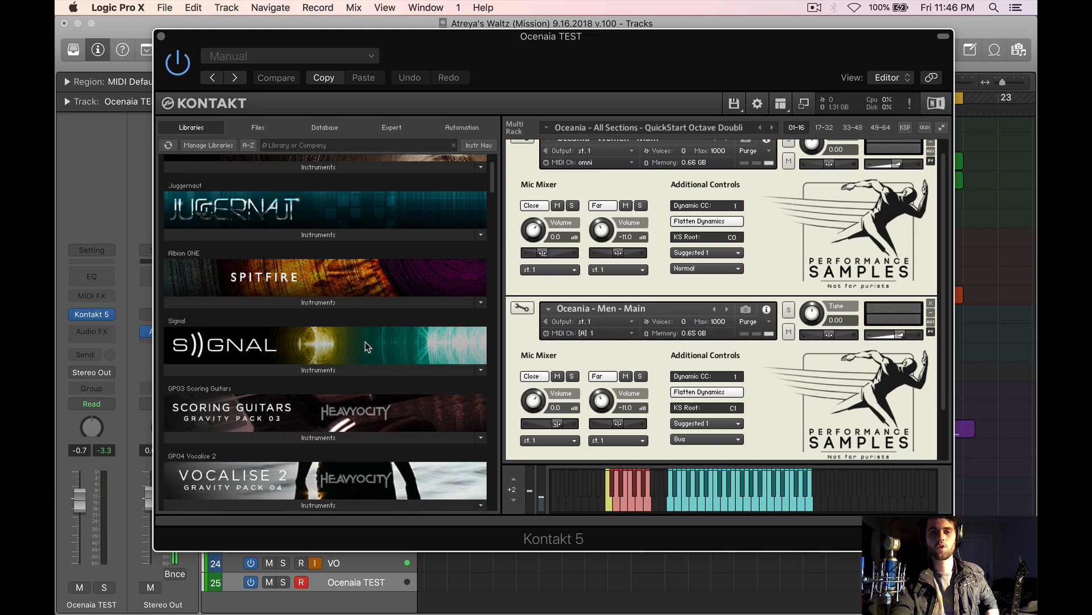
pyautogui.scroll(-2, 366, 344)
pyautogui.scroll(7, 366, 347)
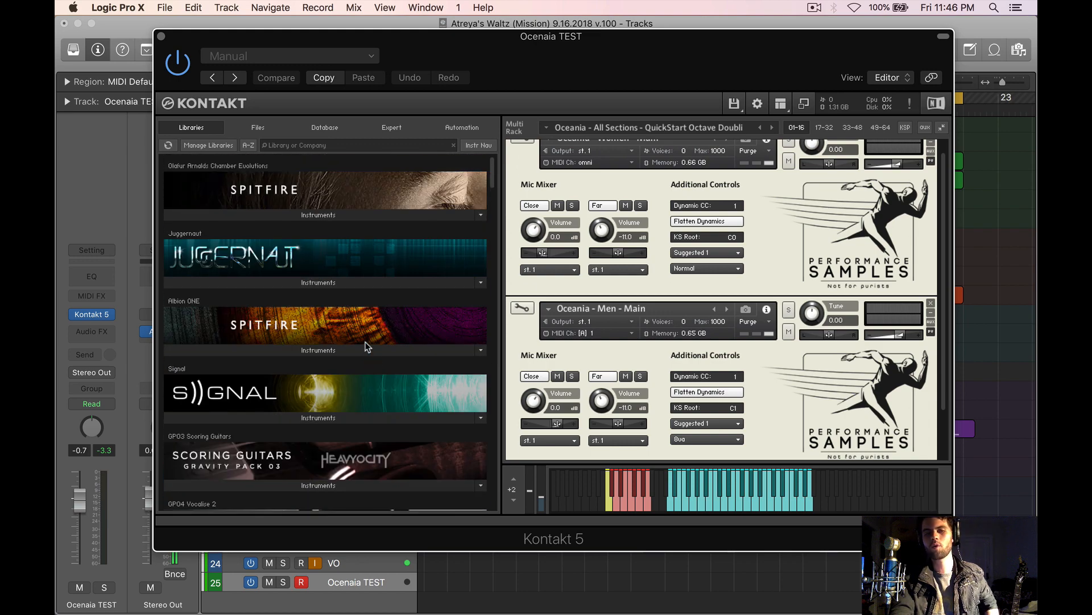
# Show the Oceania Instruments folder in Kontakt's file browser and go through its women and men patches, ending on the All Sections QuickStart file
pyautogui.click(263, 128)
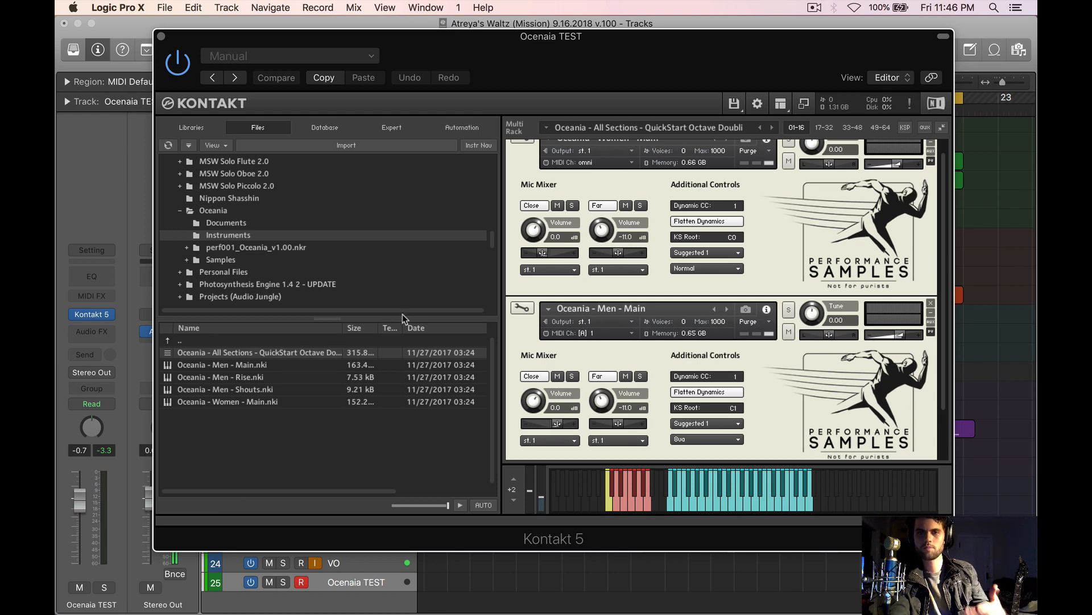
pyautogui.scroll(1, 643, 321)
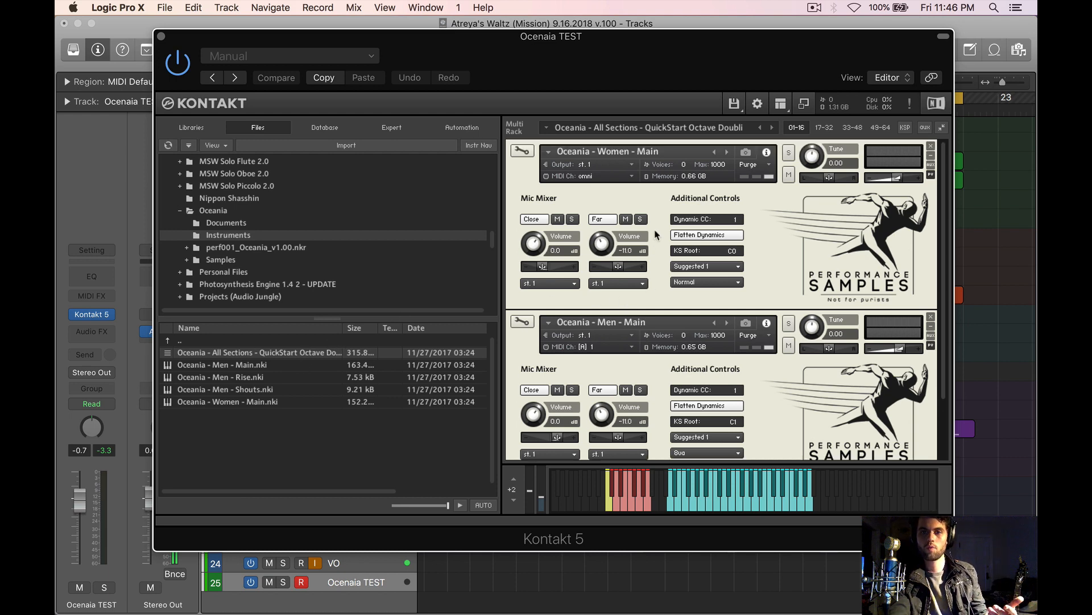
pyautogui.click(255, 367)
pyautogui.click(265, 402)
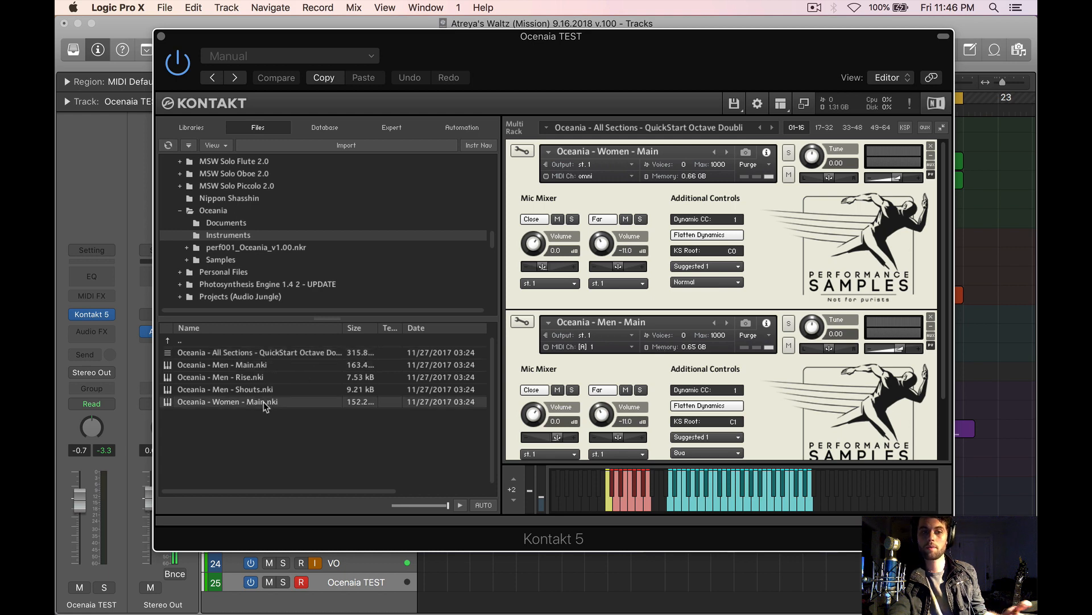
pyautogui.click(258, 368)
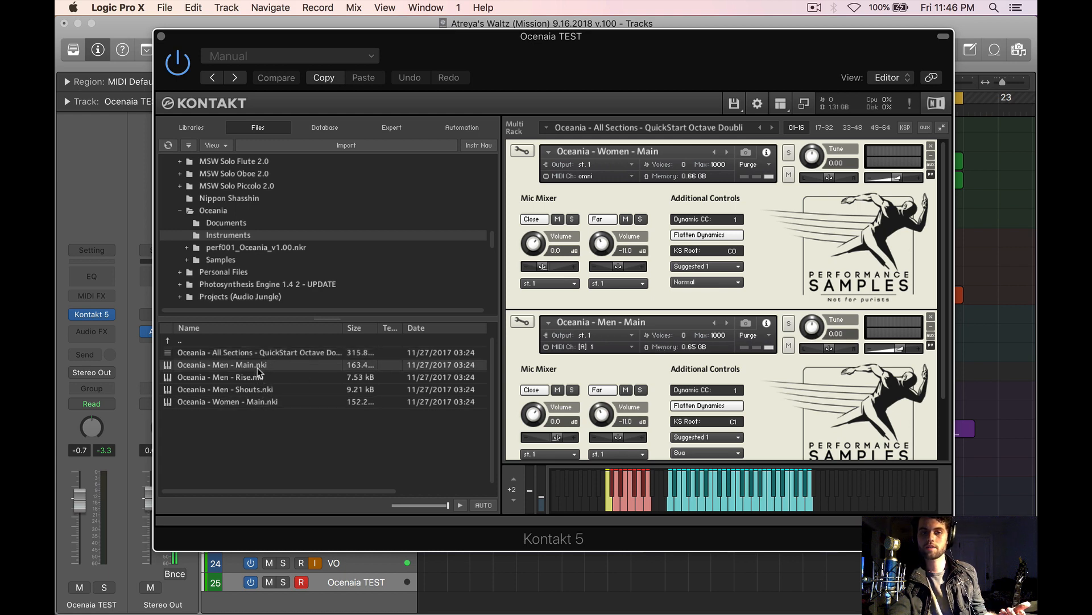
pyautogui.click(272, 390)
pyautogui.click(260, 379)
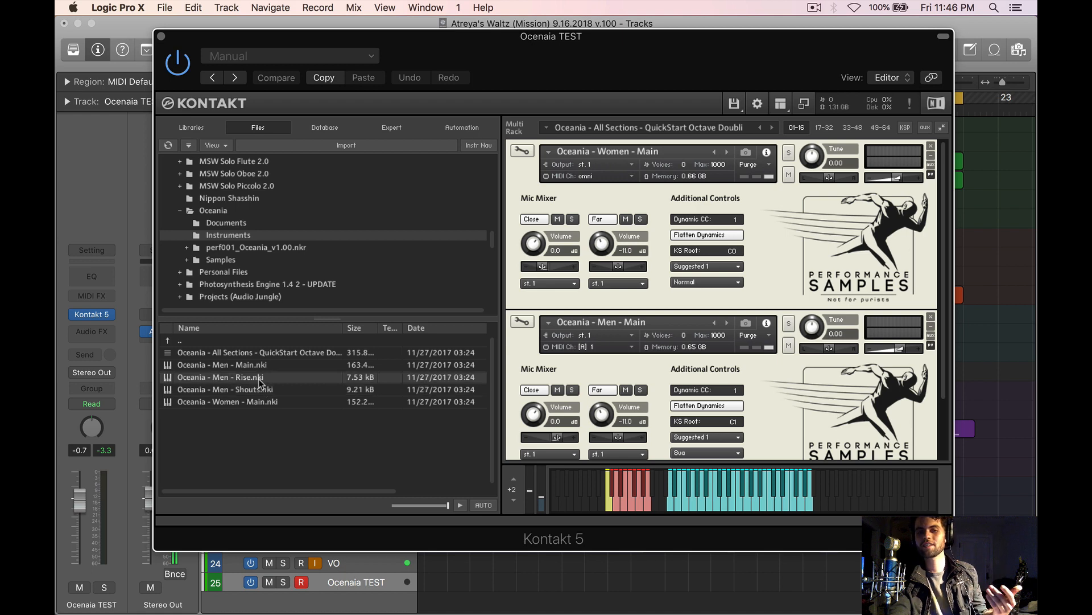
pyautogui.press('Down')
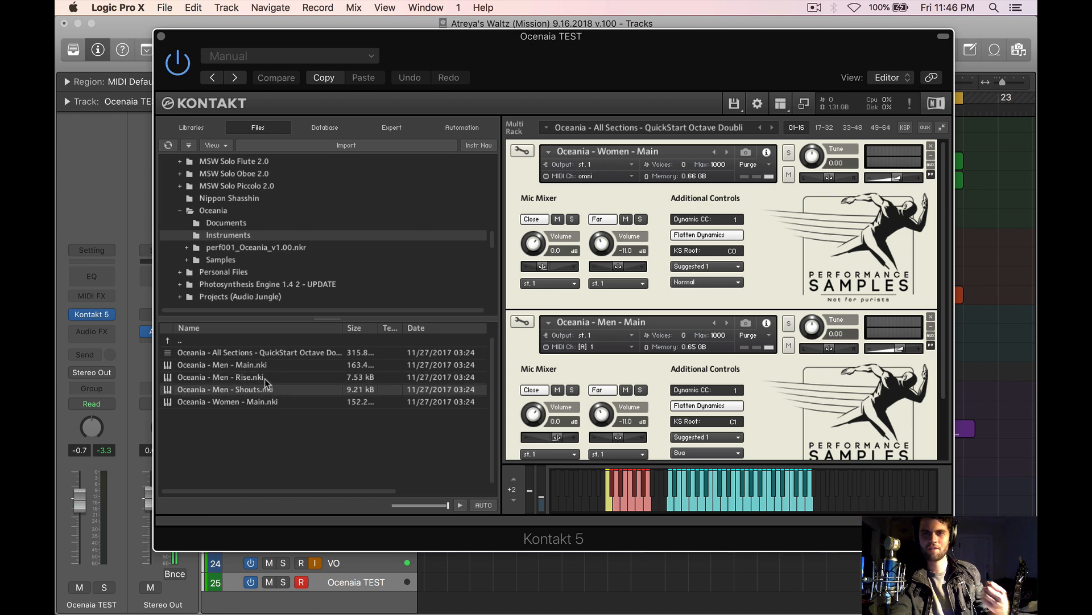
pyautogui.click(285, 352)
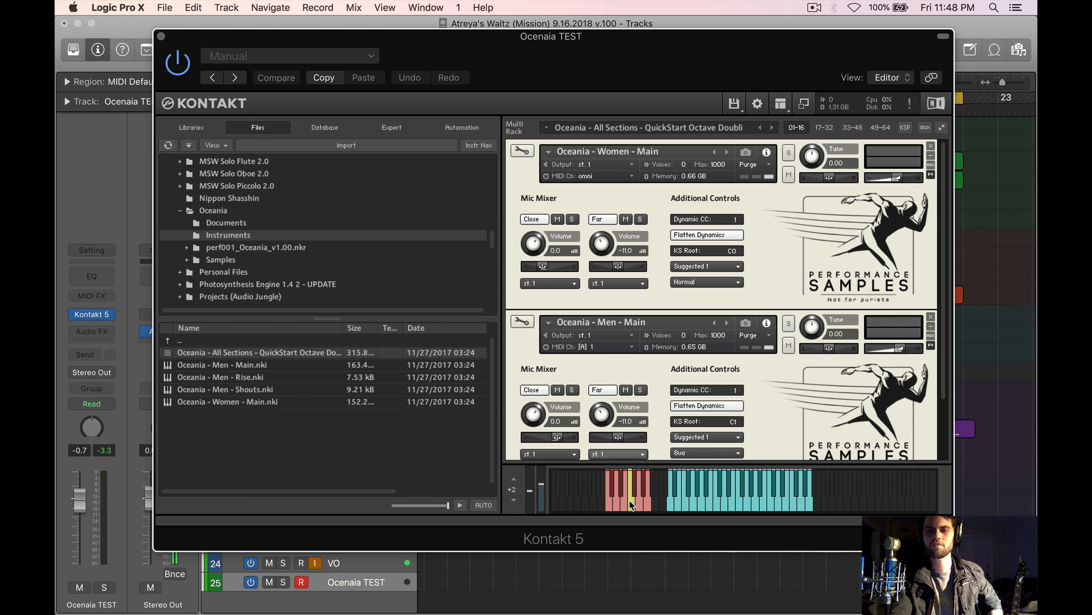
# Review both Oceania patches' controls and turn off Flatten Dynamics on Oceania - Women - Main
pyautogui.scroll(-2, 744, 349)
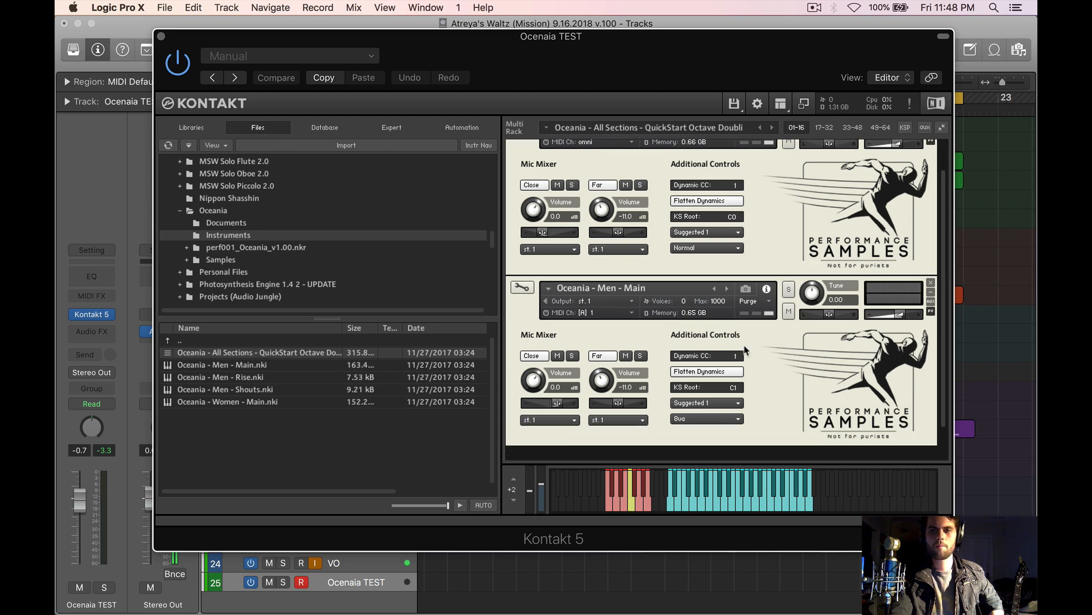
pyautogui.scroll(2, 743, 348)
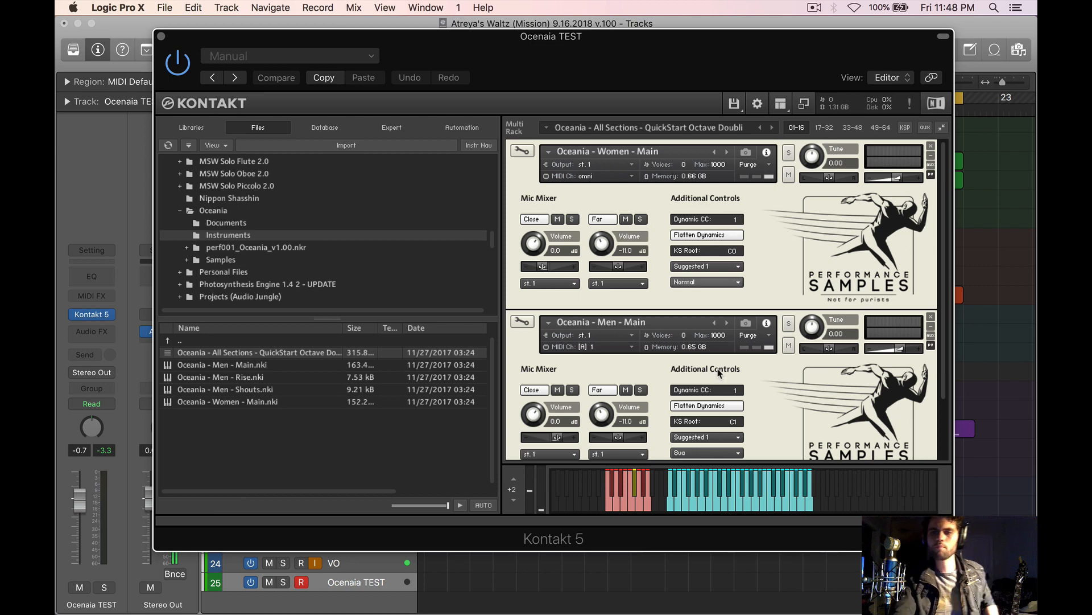
pyautogui.scroll(-1, 738, 303)
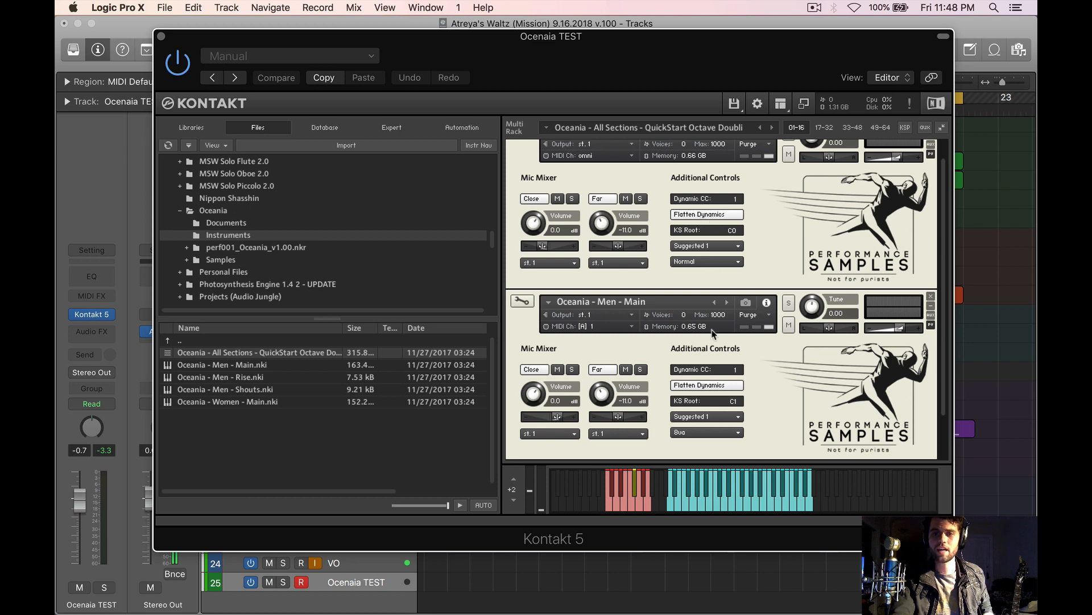
pyautogui.click(700, 216)
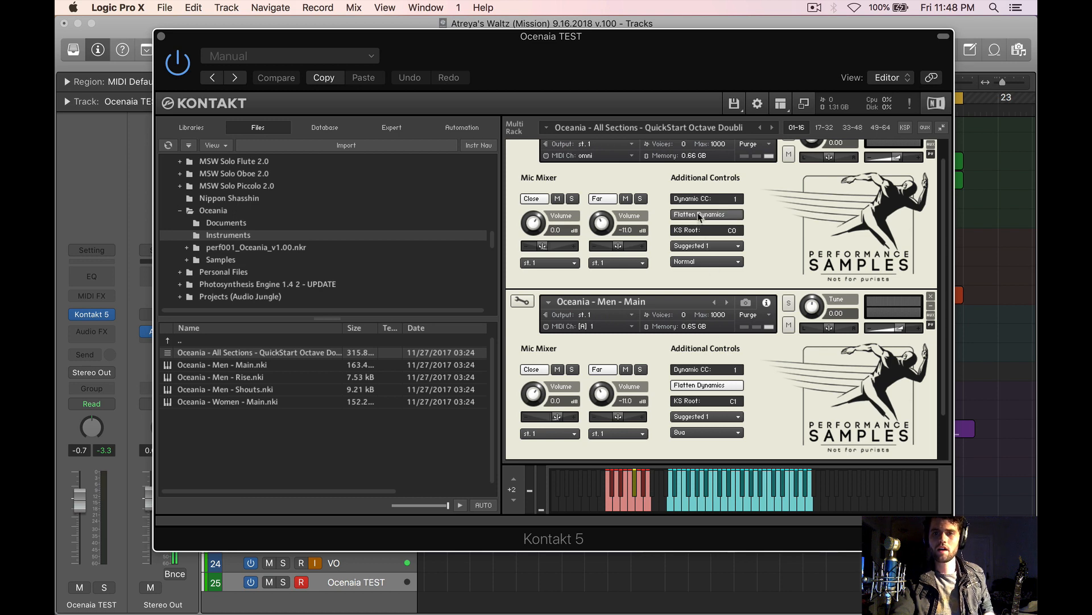
# Turn off Flatten Dynamics on Oceania - Men - Main, clear the peak level, and re-enable Flatten Dynamics on both patches
pyautogui.click(698, 385)
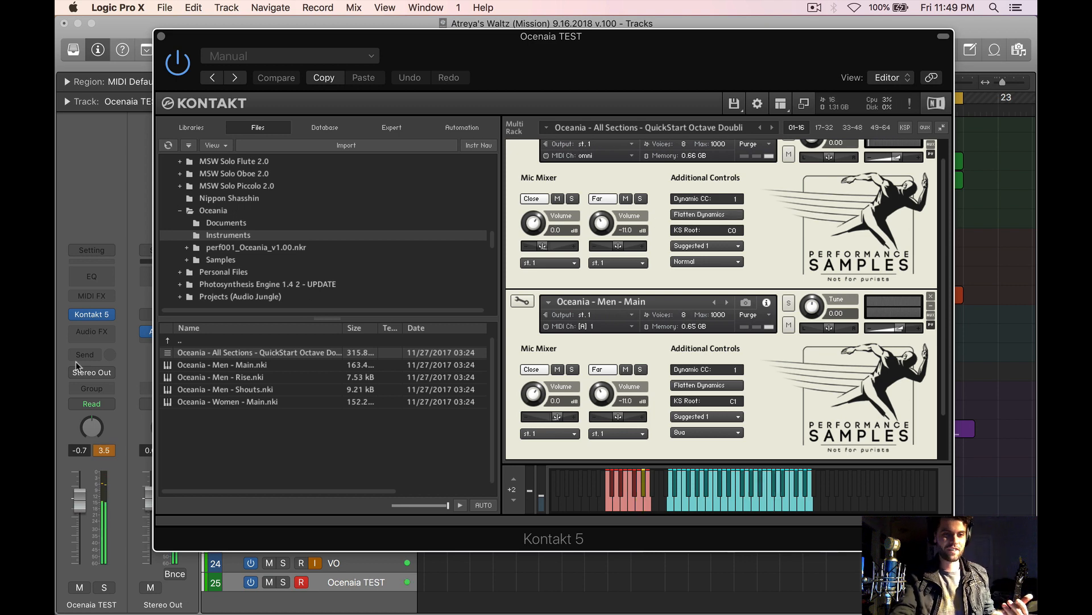
pyautogui.click(106, 449)
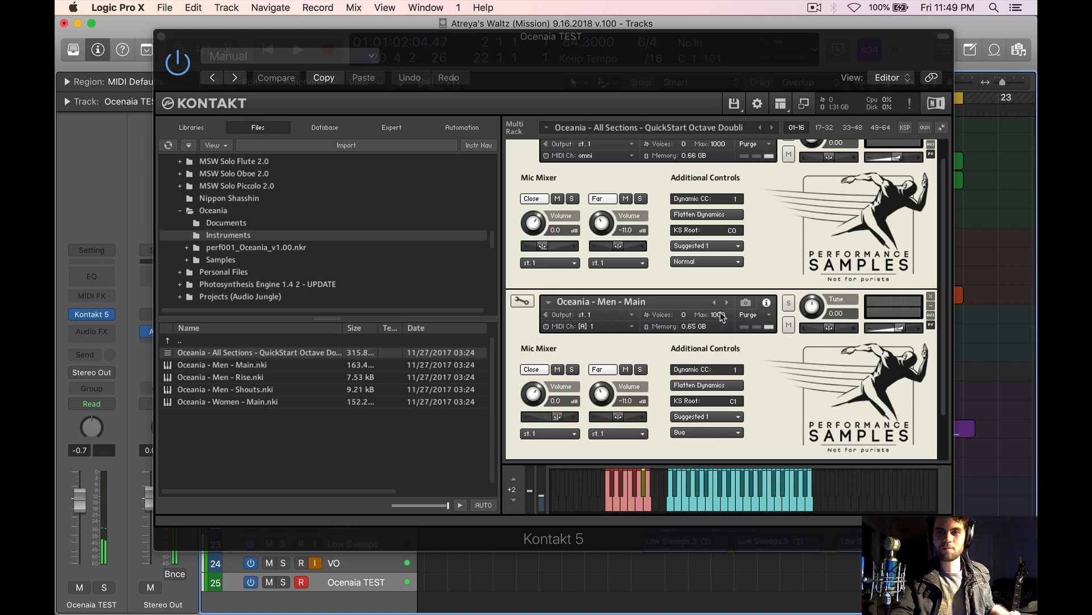
pyautogui.click(720, 216)
pyautogui.click(700, 385)
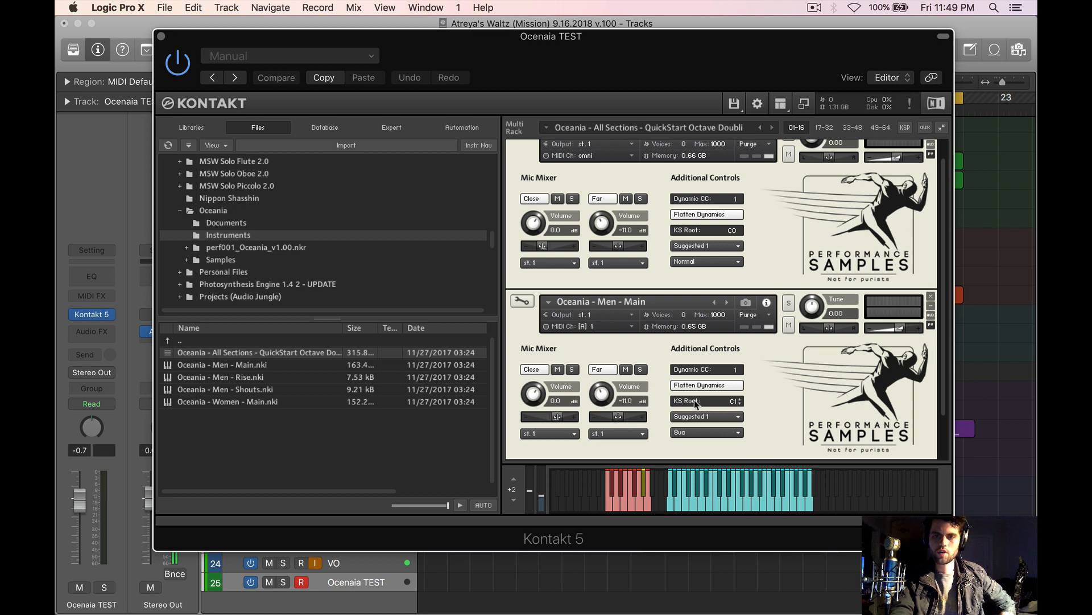
# Move the KS Root of Oceania - Men - Main down to C0 and return it to C1
pyautogui.moveTo(741, 401); pyautogui.dragTo(741, 405)
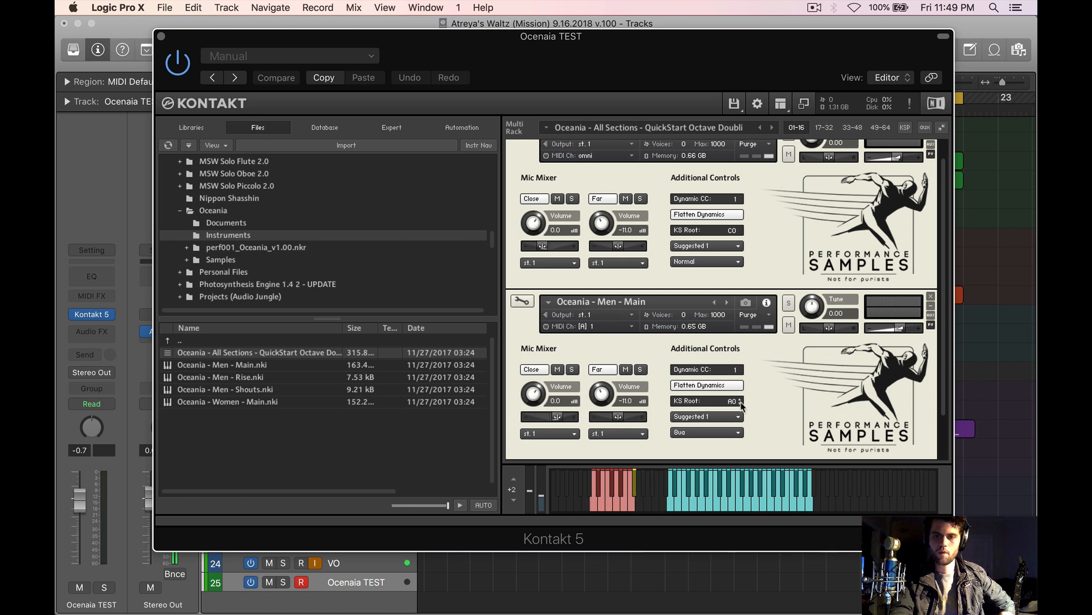
pyautogui.scroll(-9, 741, 401)
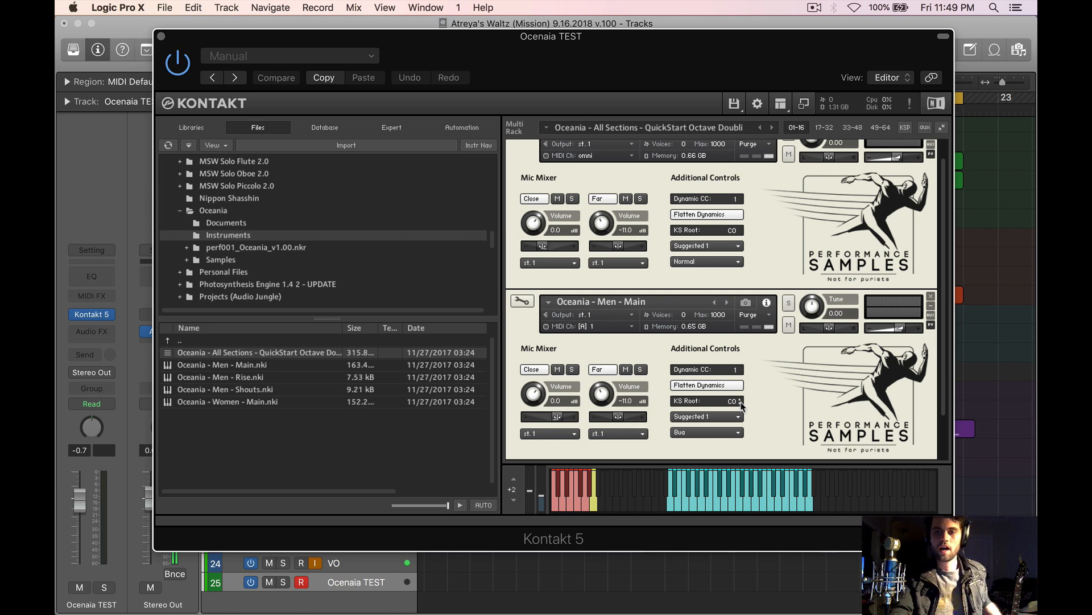
pyautogui.scroll(10, 742, 401)
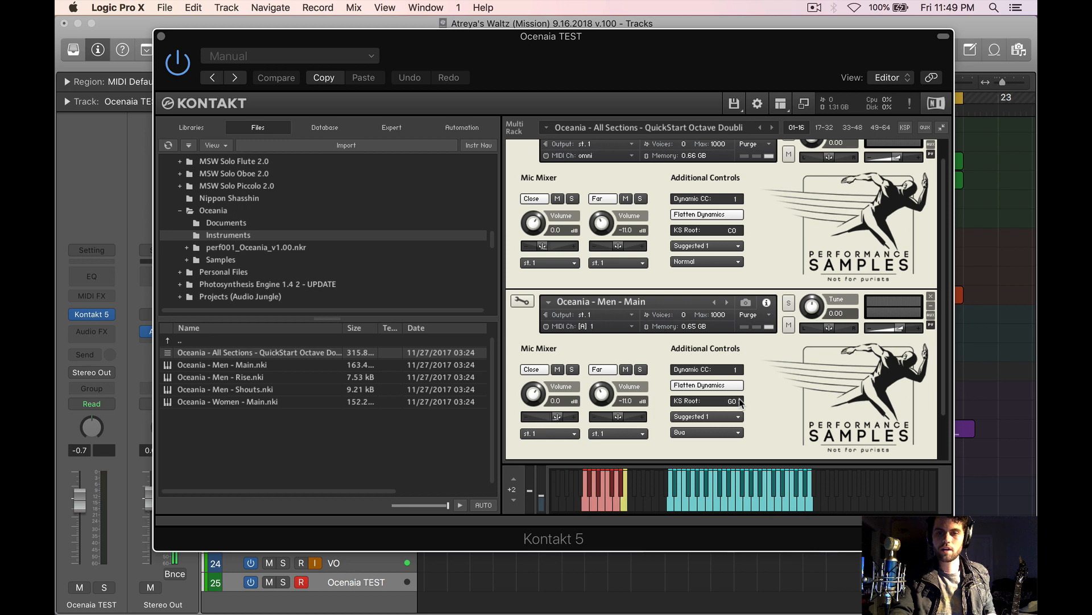
pyautogui.scroll(2, 742, 401)
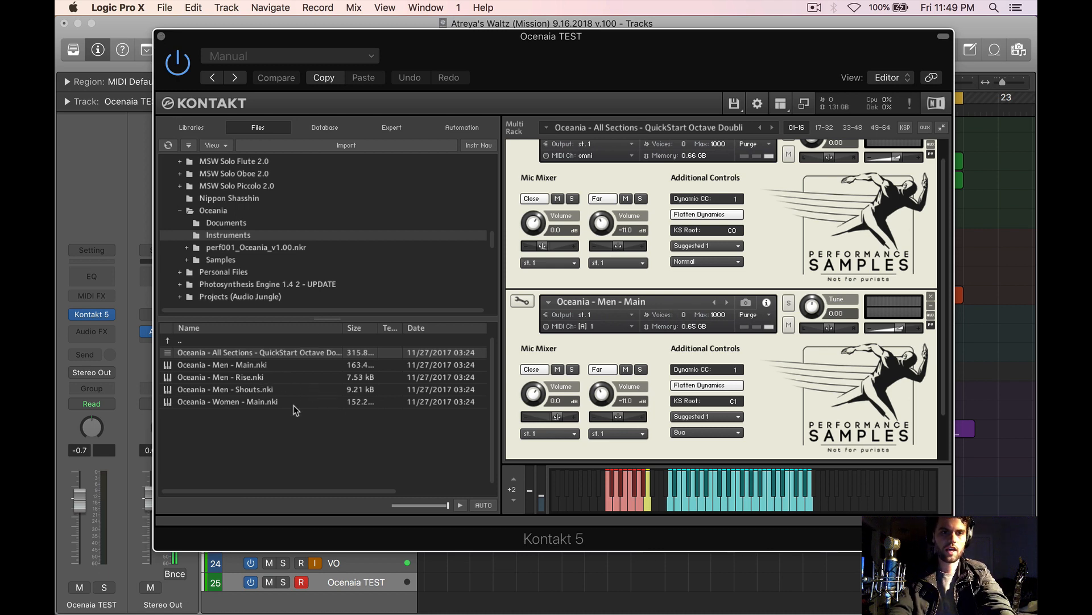
# Load Oceania - Men - Rise.nki into the rack below Oceania - Men - Main
pyautogui.click(261, 377)
pyautogui.scroll(-2, 626, 364)
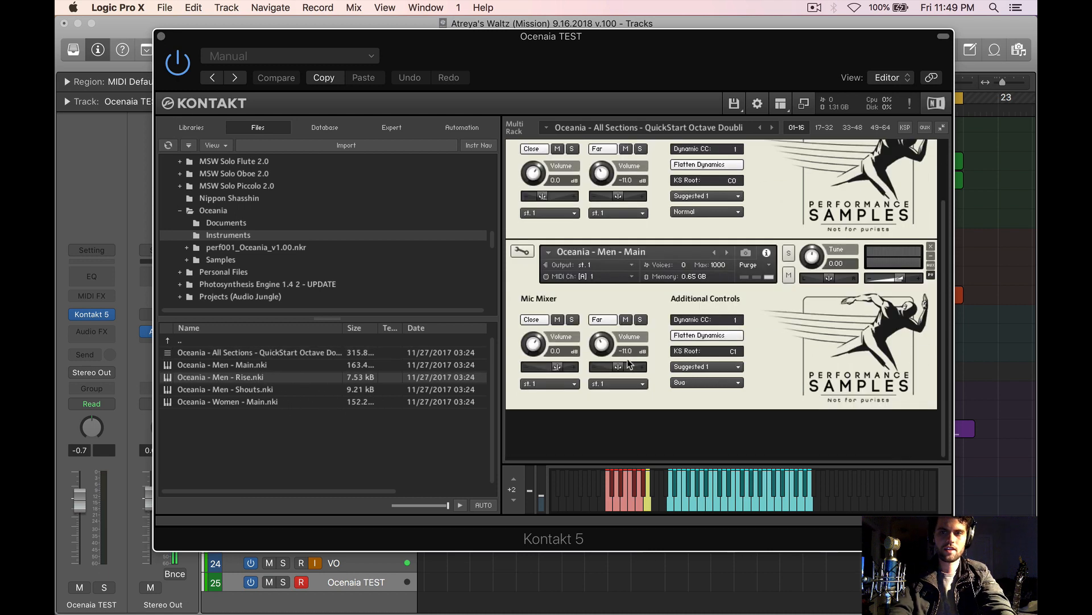
pyautogui.moveTo(301, 381); pyautogui.dragTo(560, 419)
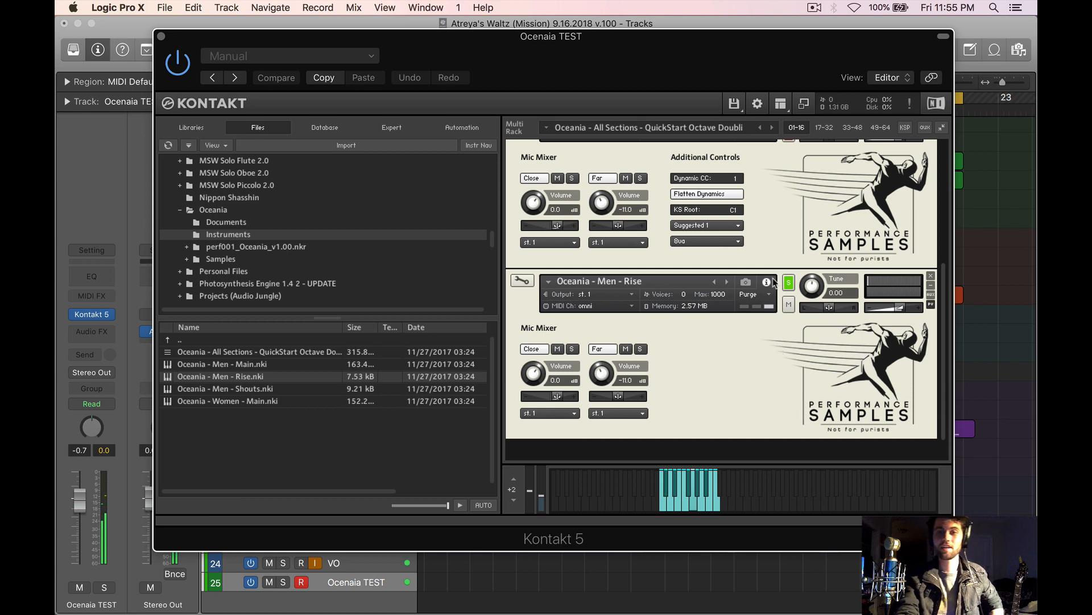
# Switch the Men - Rise instrument to Oceania - Men - Shouts and remove it from the rack after the demonstration
pyautogui.click(727, 282)
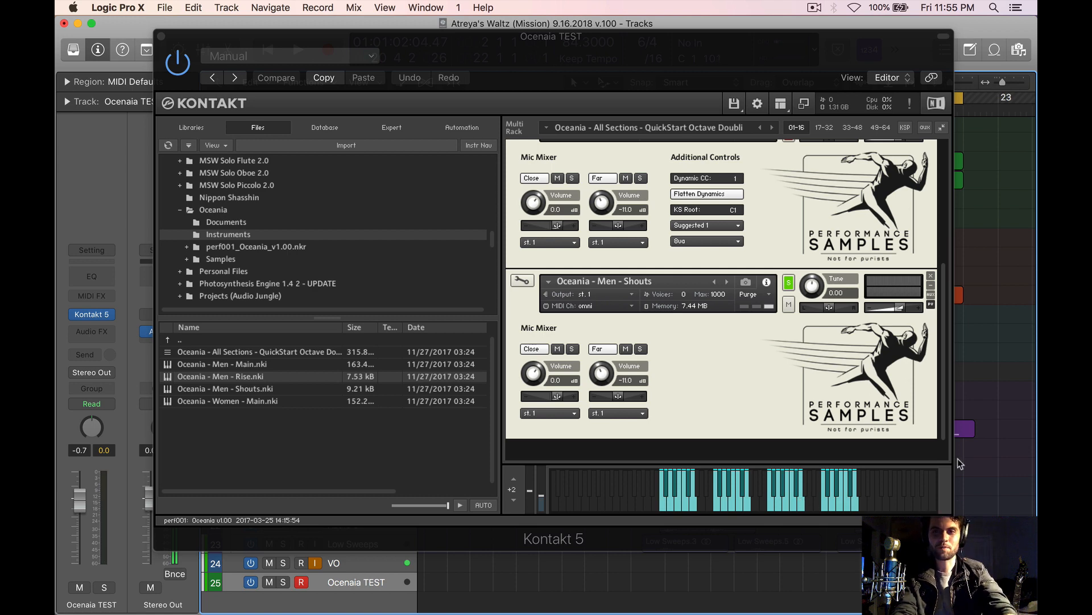
pyautogui.click(932, 276)
pyautogui.scroll(2, 778, 156)
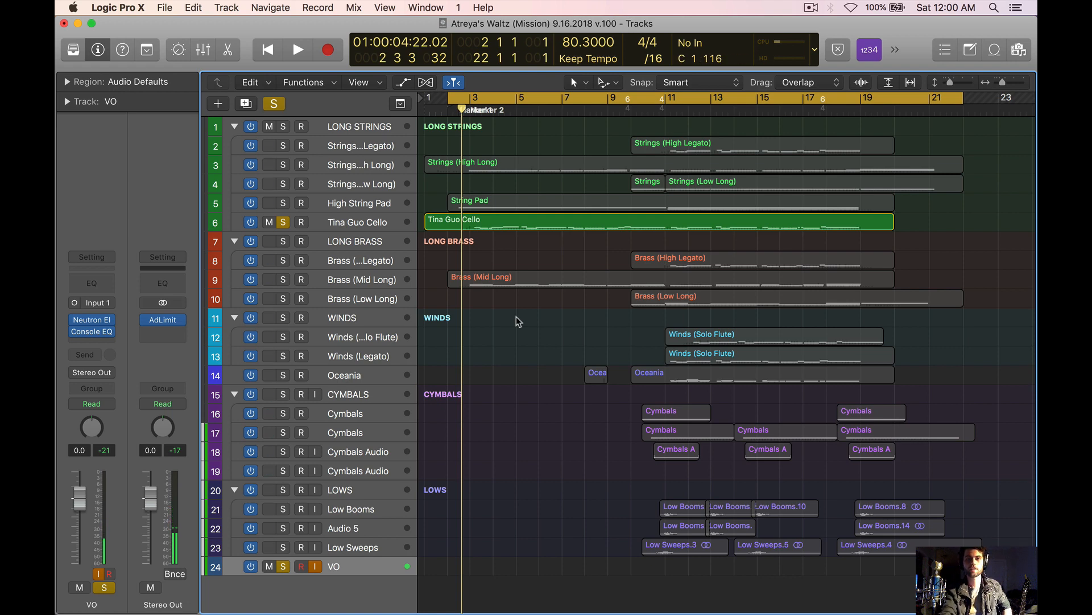
# Play the soloed Tina Guo Cello track up to about bar 11 and stop playback
pyautogui.press('space')
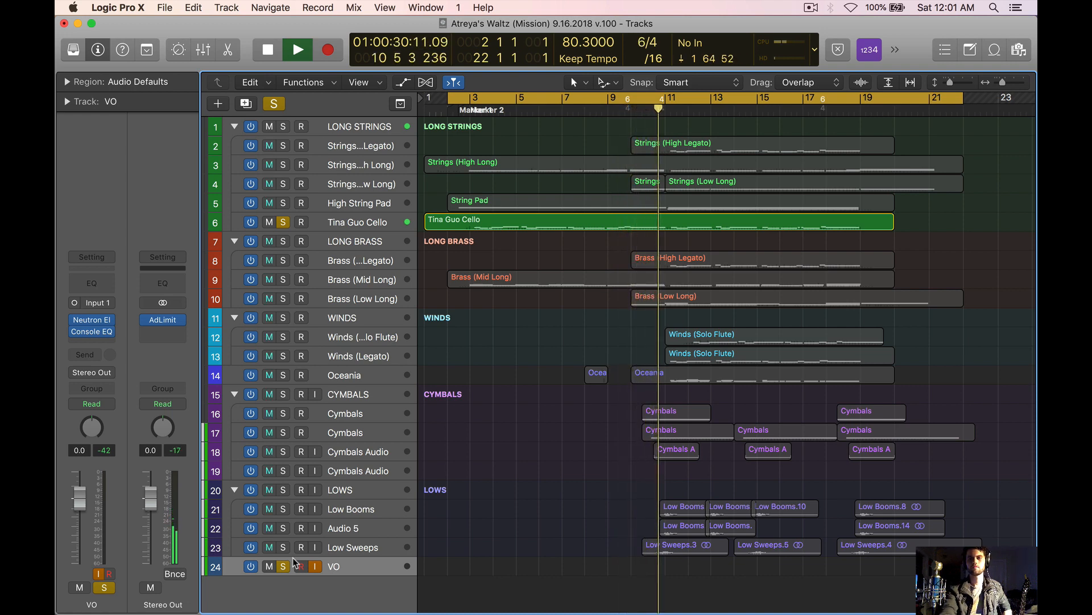
pyautogui.press('space')
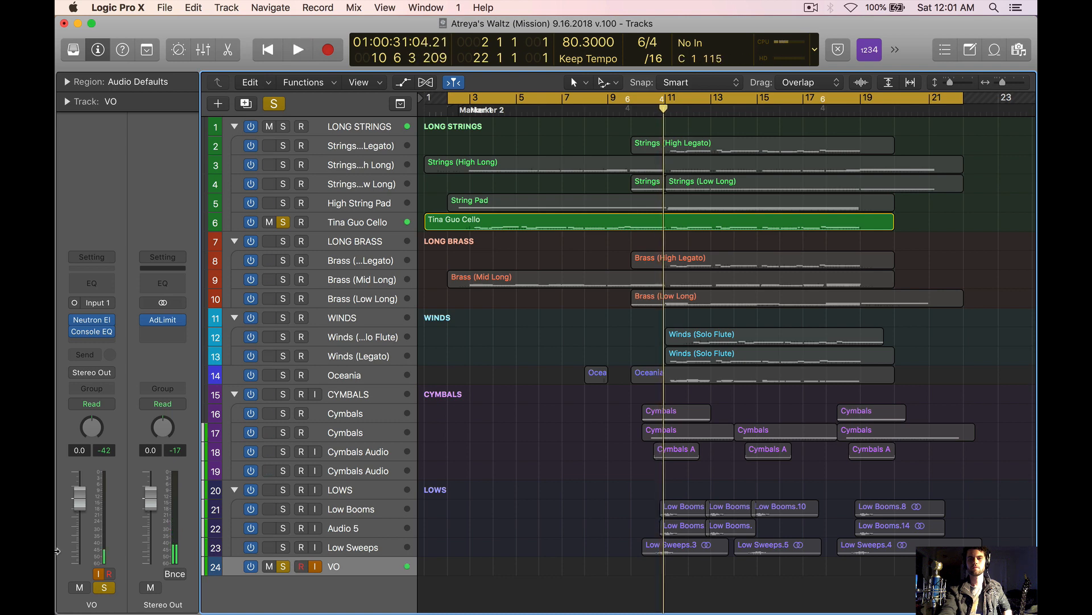
# Solo the LONG STRINGS and LONG BRASS groups together with the Tina Guo Cello and play the section up to bar 10
pyautogui.click(283, 127)
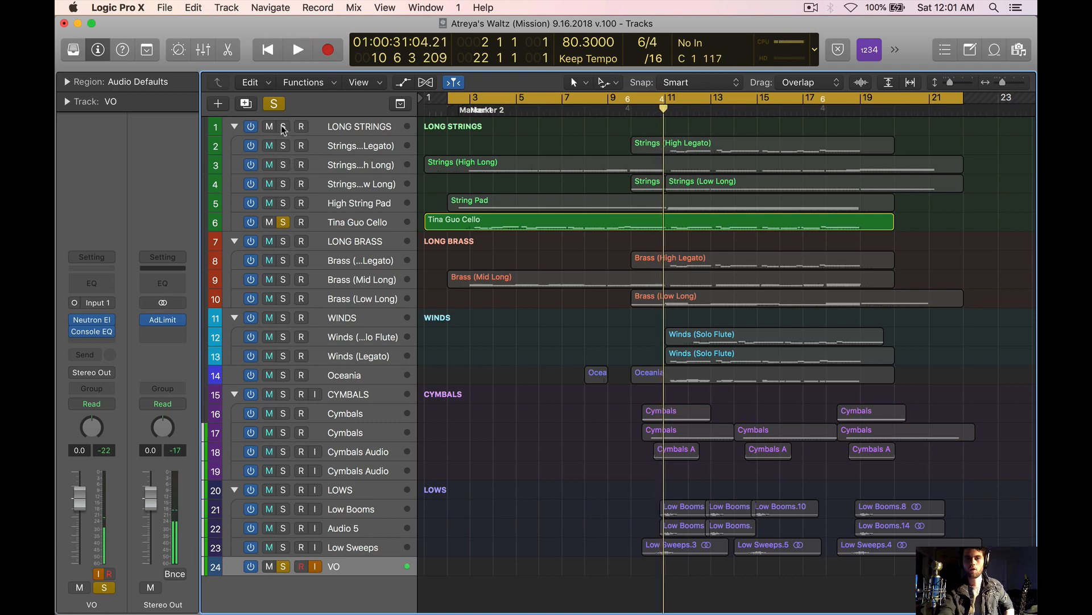
pyautogui.click(283, 241)
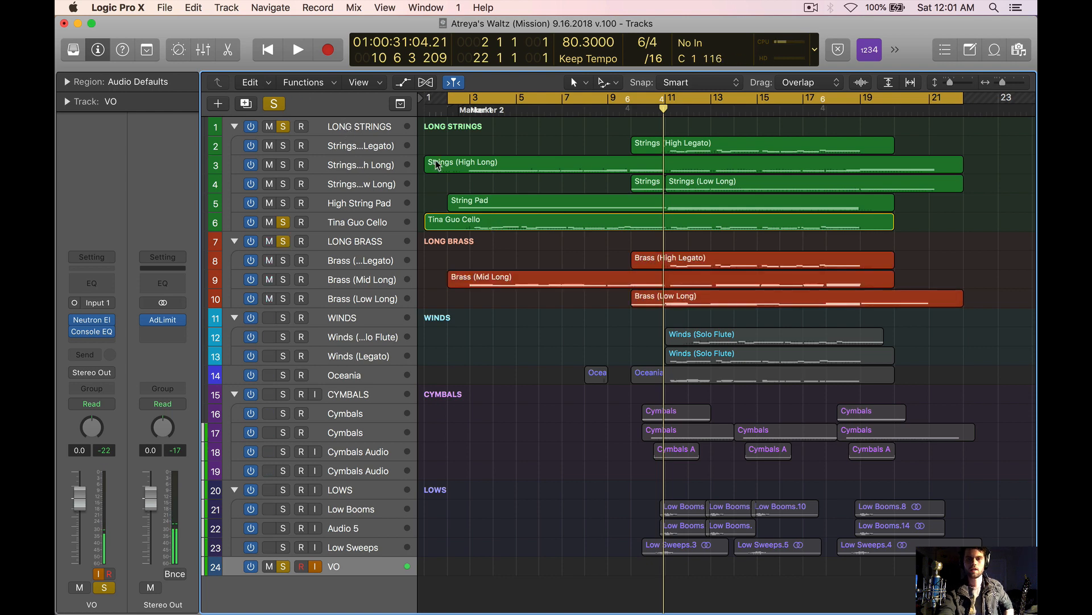
pyautogui.press('space')
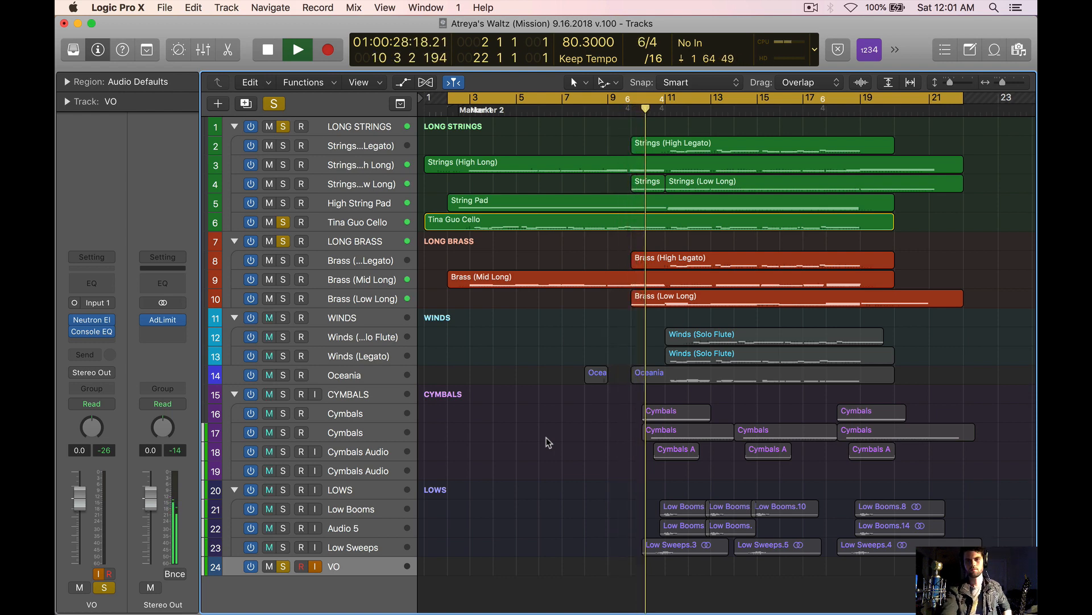
pyautogui.press('space')
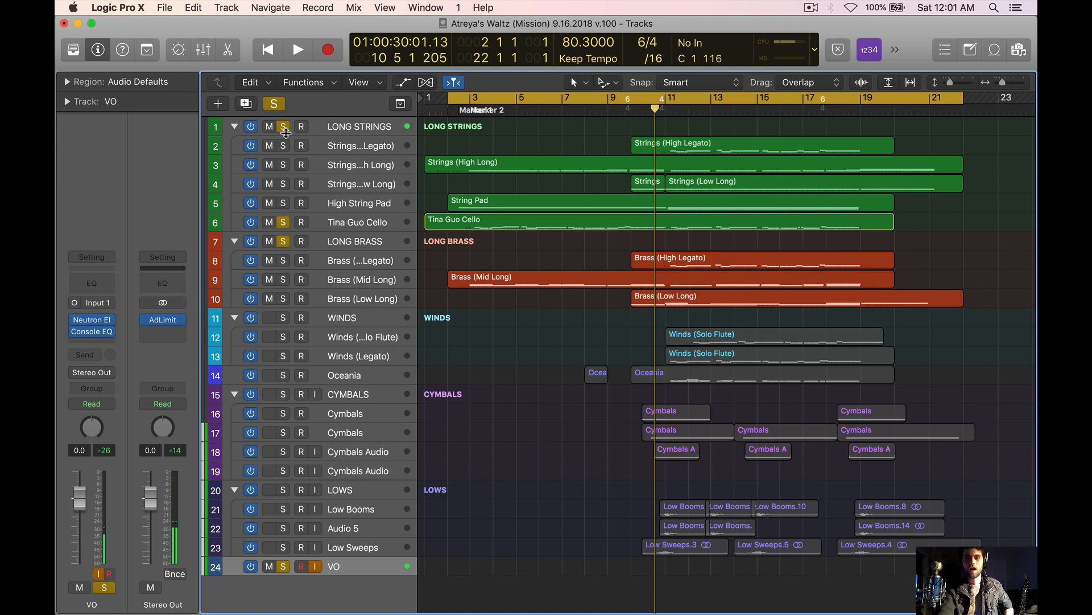
# Unsolo the strings, cello and brass, solo the Oceania track, and play it from just before bar 11
pyautogui.moveTo(284, 133); pyautogui.dragTo(285, 244)
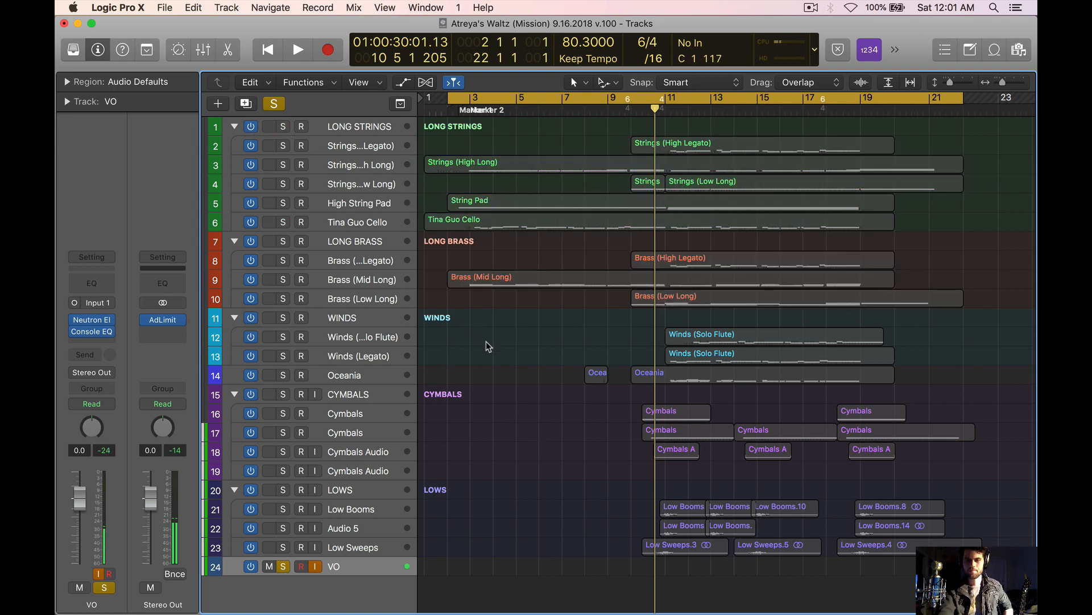
pyautogui.click(285, 376)
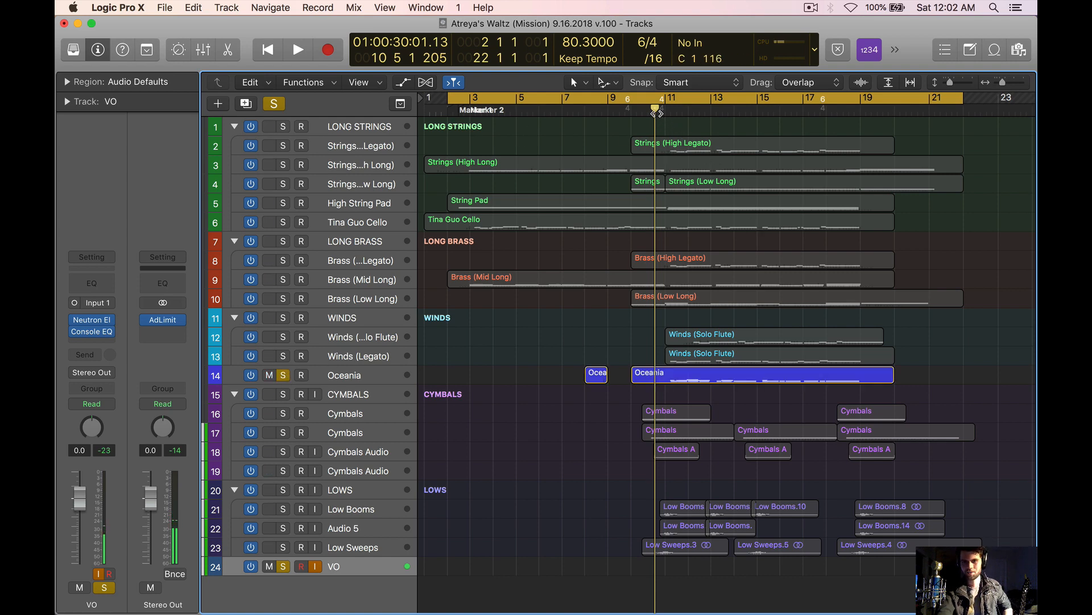
pyautogui.moveTo(657, 112); pyautogui.dragTo(661, 111)
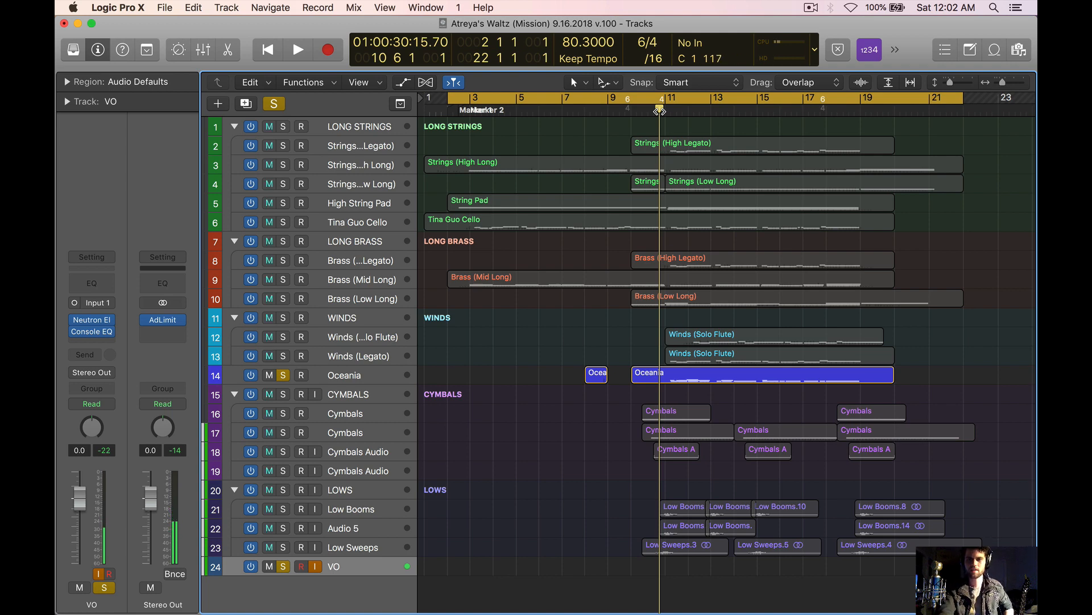
pyautogui.press('space')
pyautogui.click(660, 111)
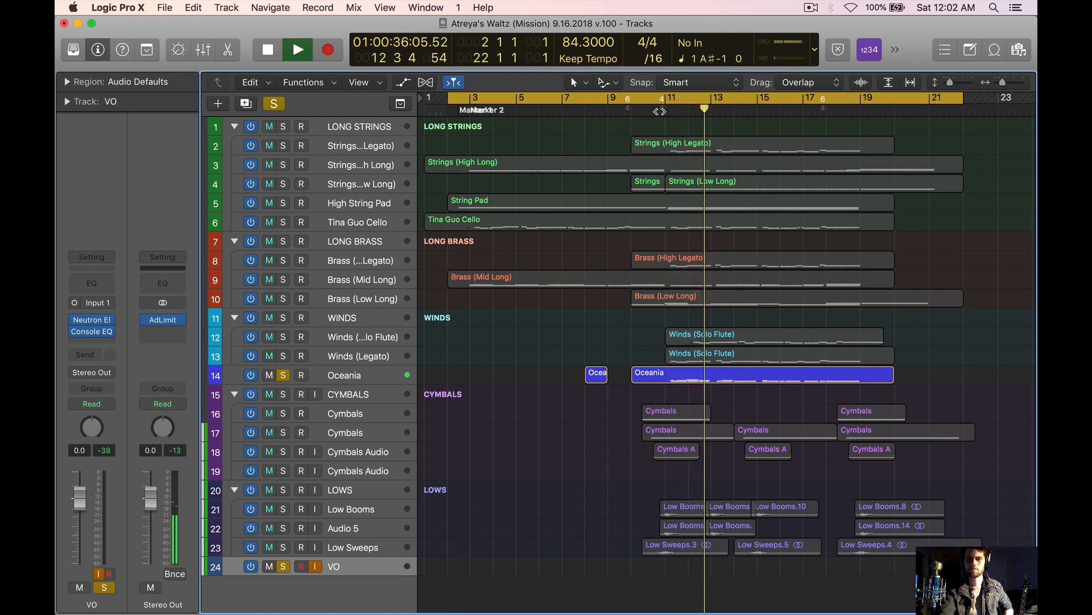
# Show the main Oceania region in the Piano Roll and examine its chord notes while it plays, stopping near bar 19
pyautogui.doubleClick(698, 371)
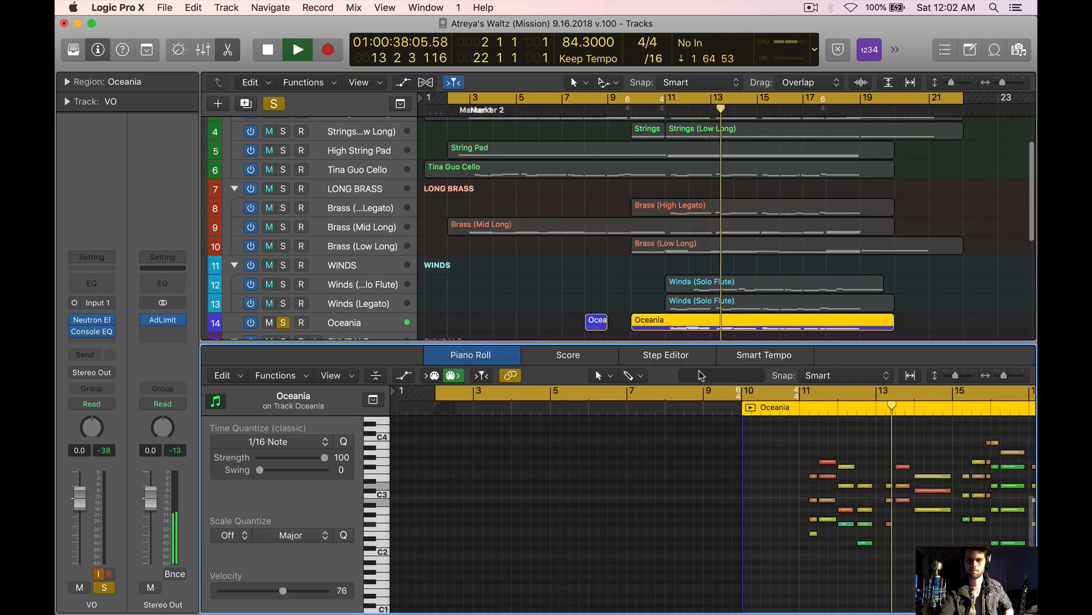
pyautogui.hscroll(8, 727, 453)
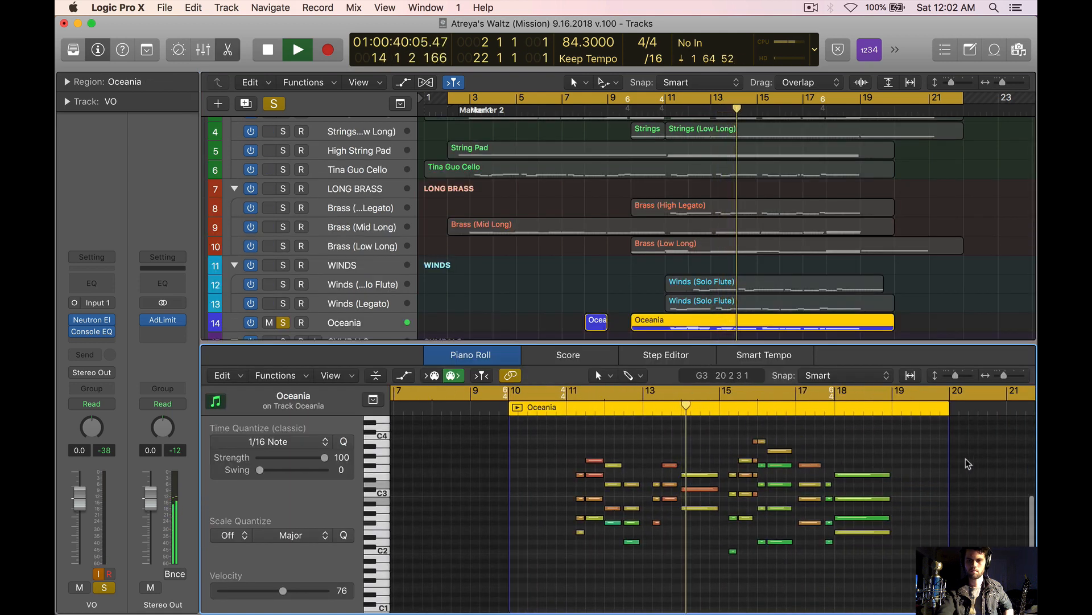
pyautogui.hscroll(2, 976, 465)
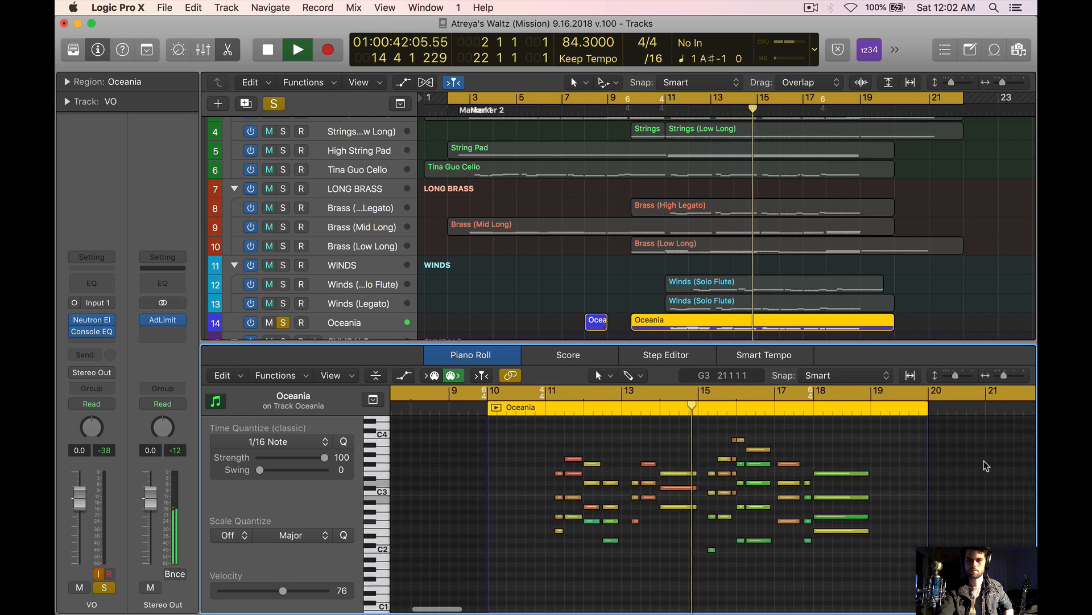
pyautogui.hscroll(1, 986, 466)
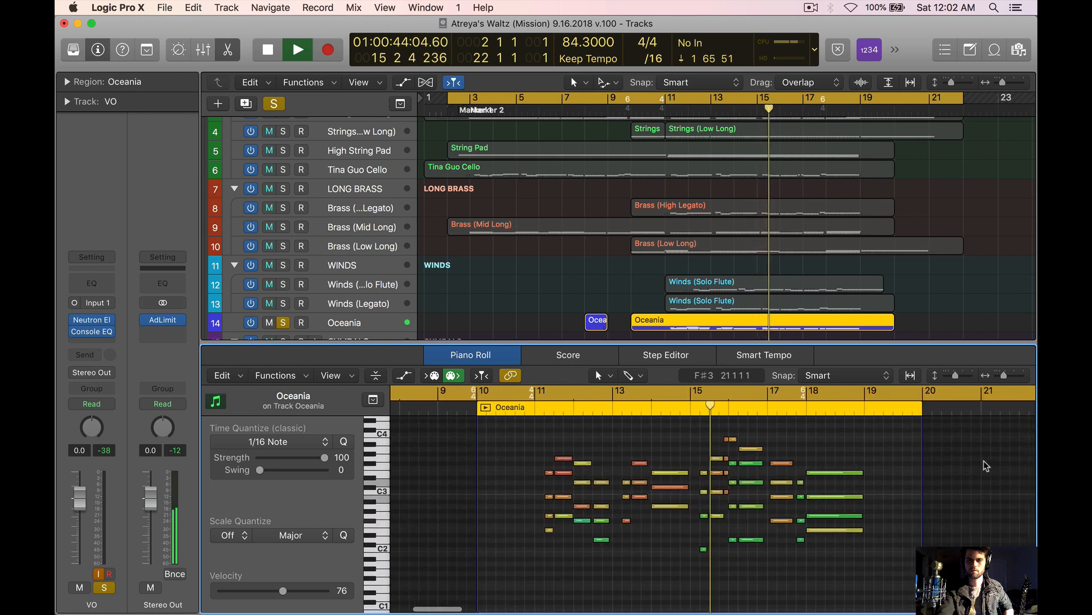
pyautogui.scroll(-1, 986, 466)
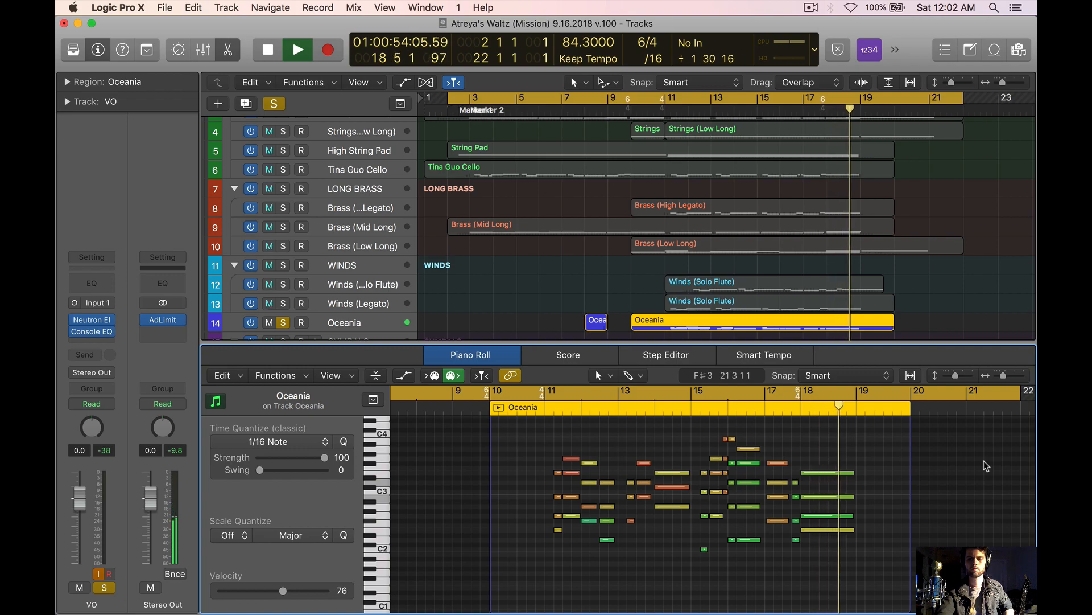
pyautogui.press('space')
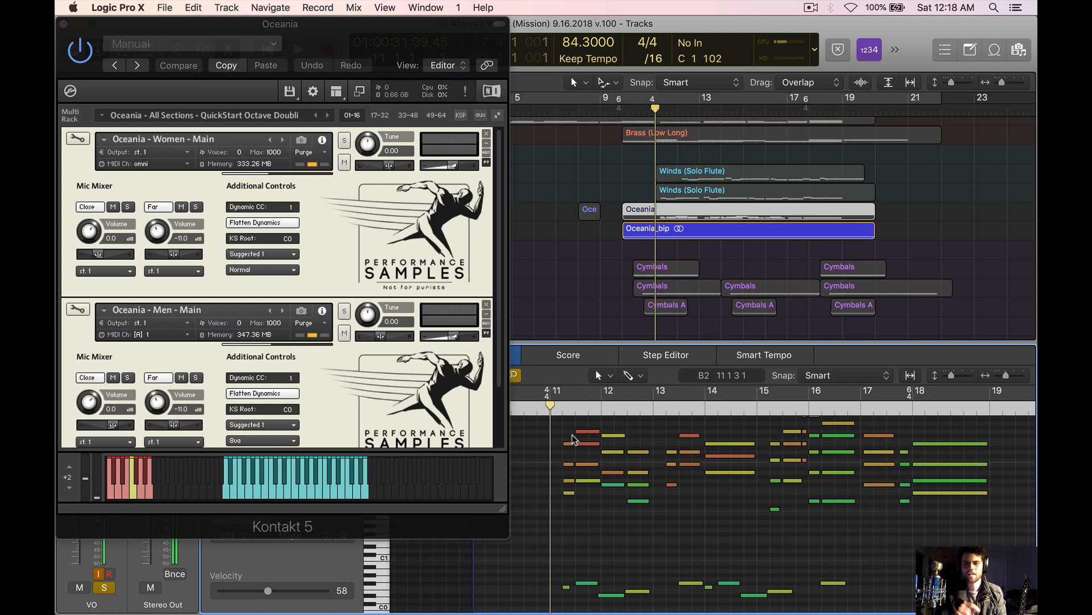
# Select the low keyswitch notes of the Oceania region in the Piano Roll and play the passage from bar 11
pyautogui.moveTo(536, 565); pyautogui.dragTo(860, 568)
pyautogui.scroll(5, 825, 524)
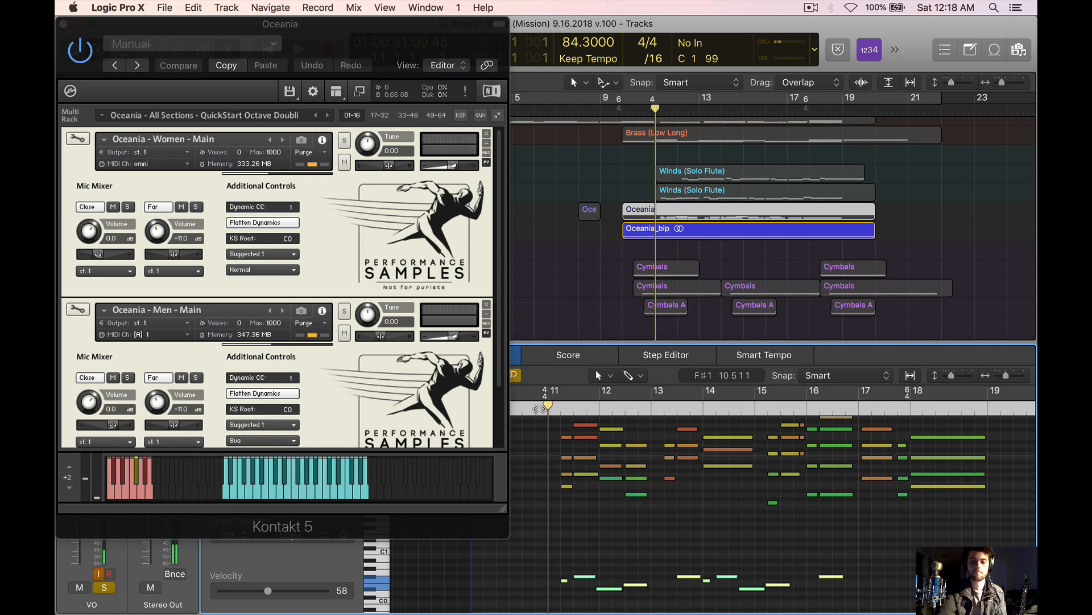
pyautogui.press('space')
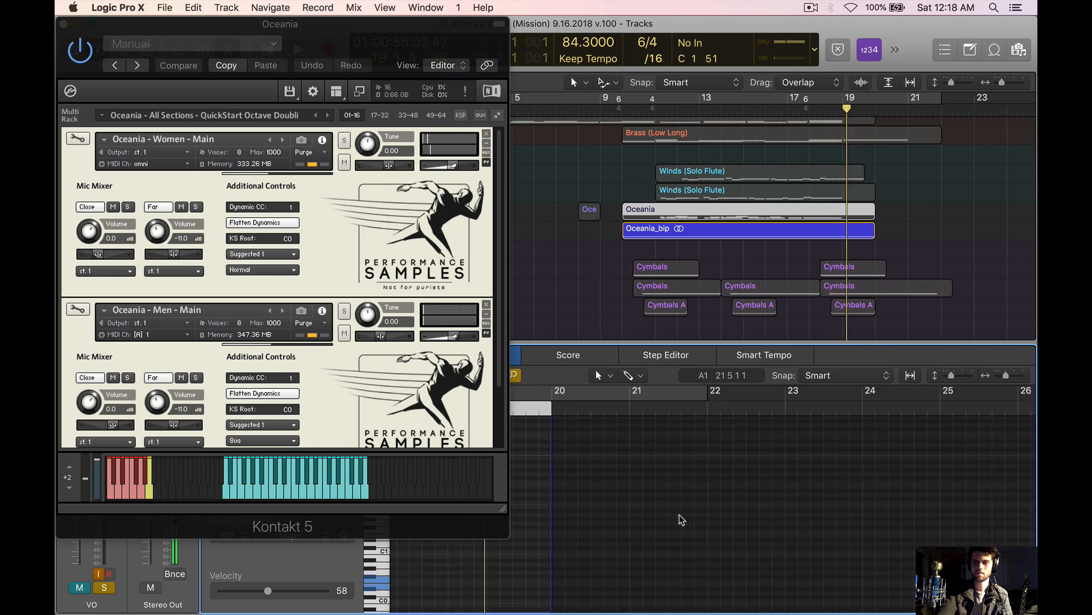
# Examine how the keyswitch notes line up with the Oceania chords by selecting the notes around bars 14 and 15
pyautogui.hscroll(-5, 681, 520)
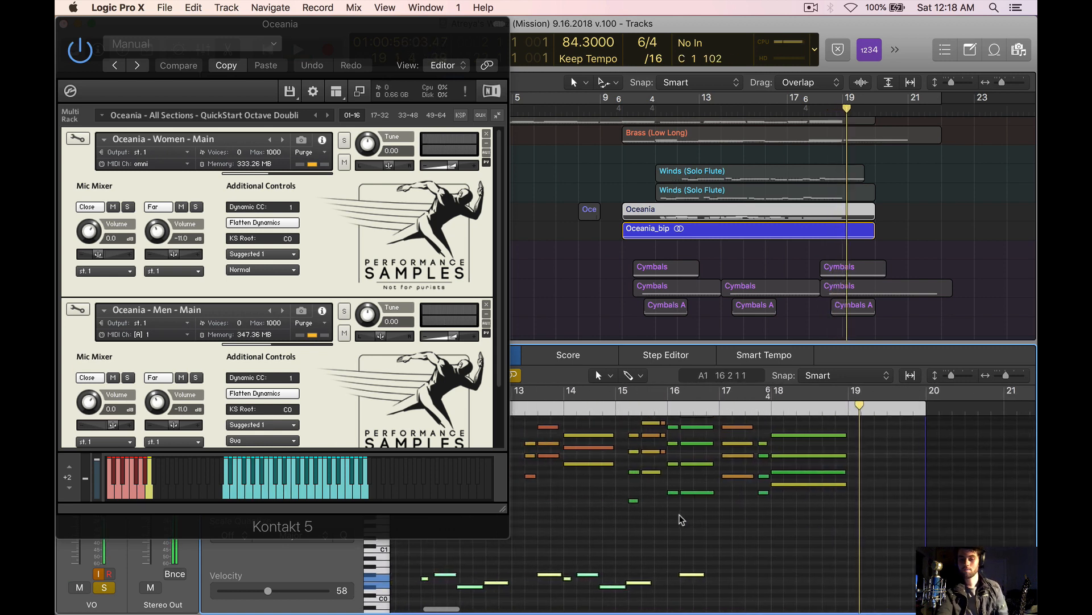
pyautogui.hscroll(-2, 681, 519)
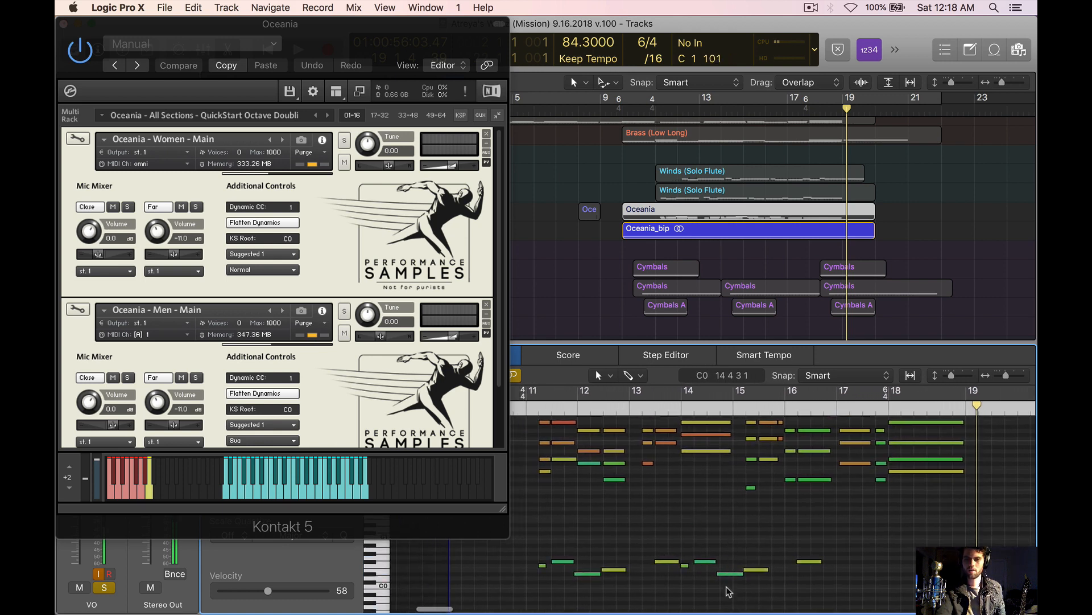
pyautogui.moveTo(725, 573); pyautogui.dragTo(727, 420)
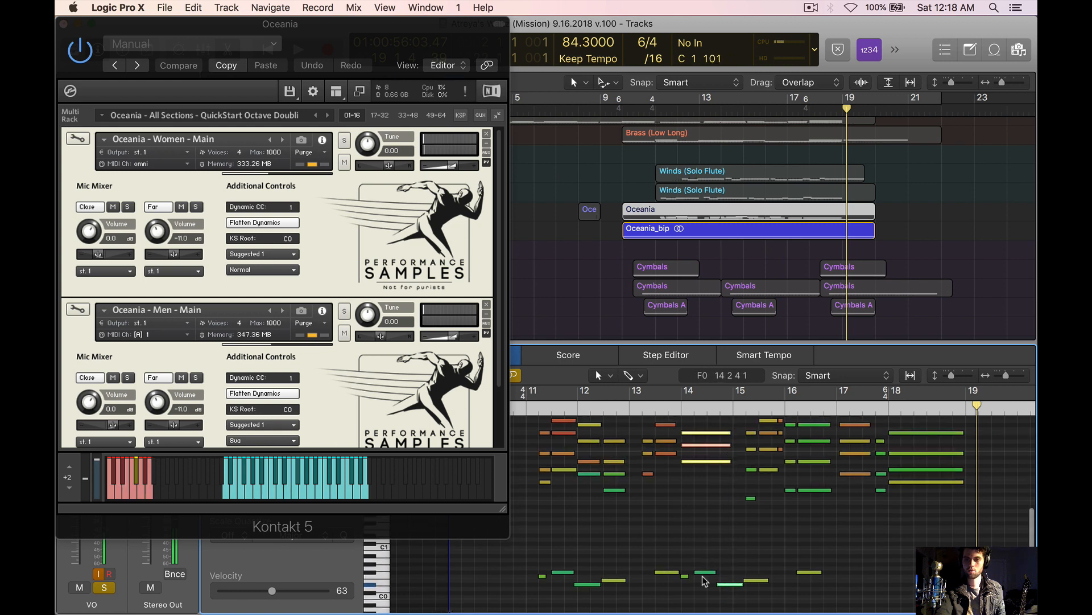
pyautogui.moveTo(705, 549); pyautogui.dragTo(704, 582)
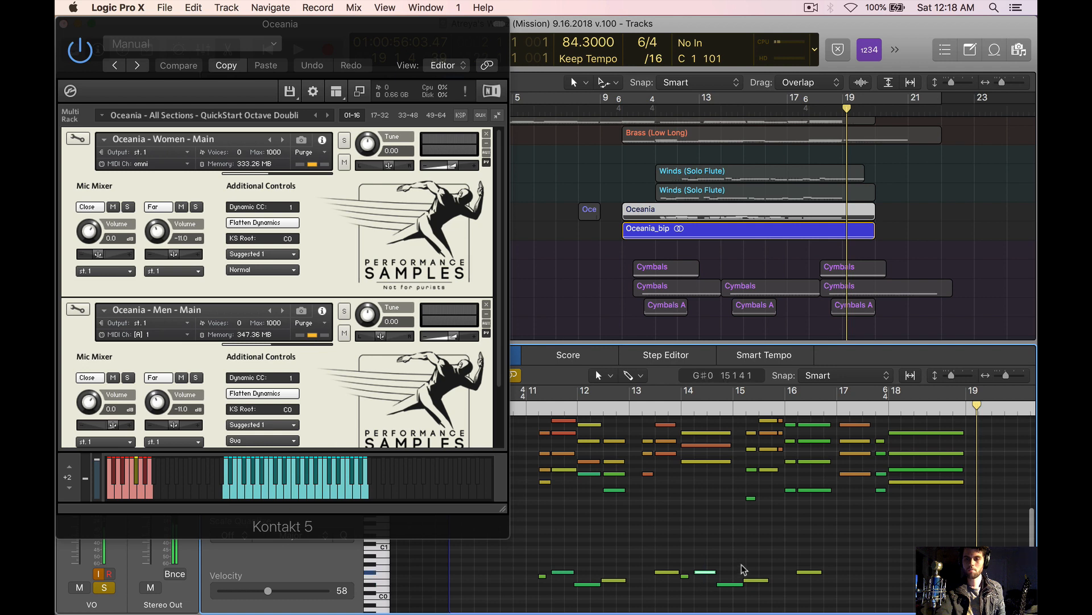
pyautogui.moveTo(723, 544); pyautogui.dragTo(722, 602)
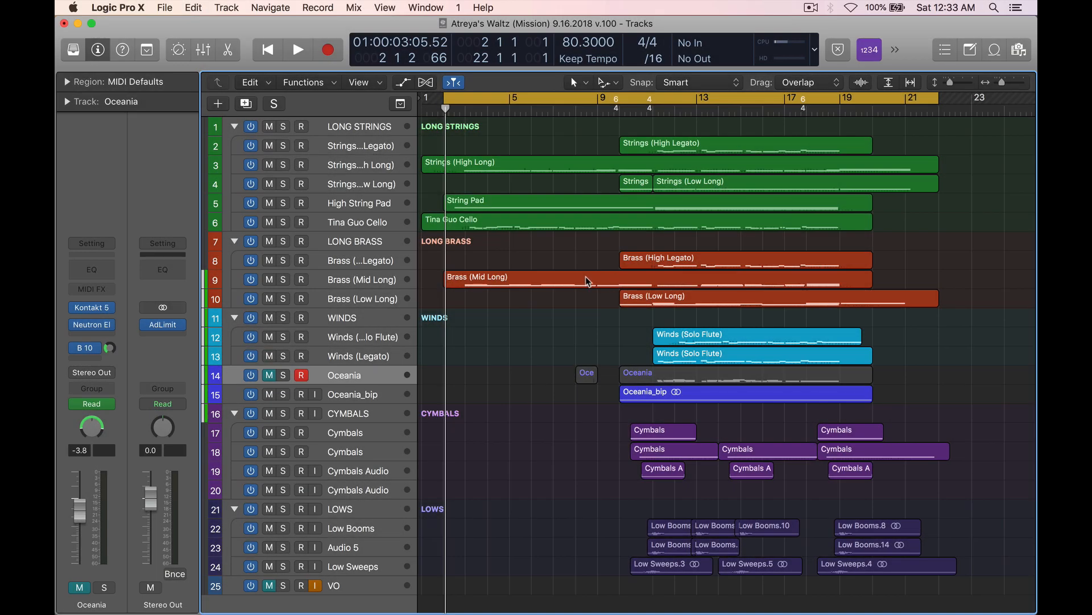
# Play the full arrangement from bar 2 with all solos off
pyautogui.press('space')
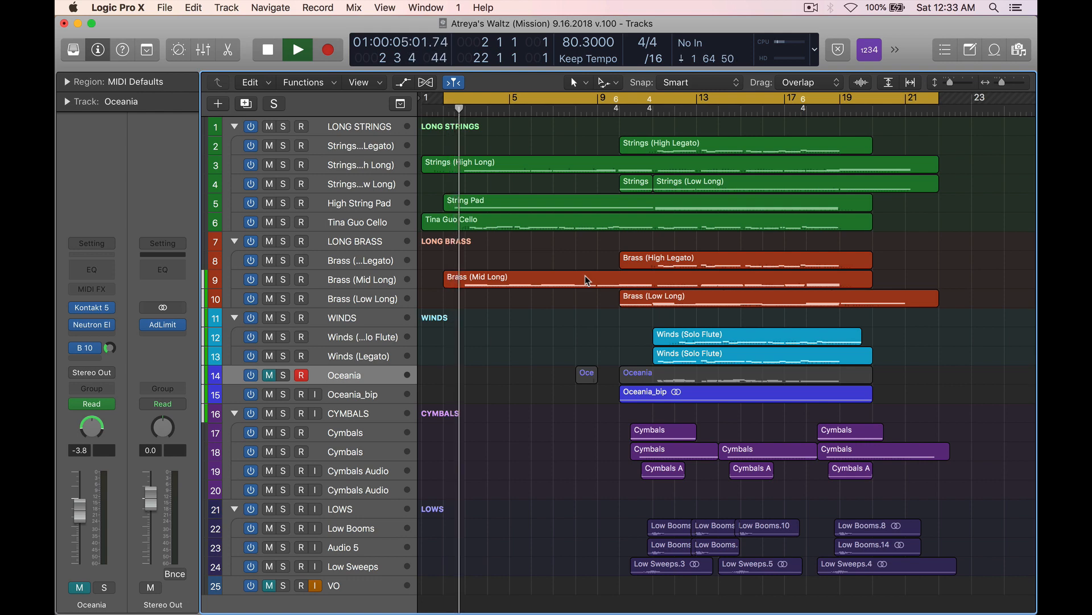
# Follow the Tina Guo Cello notes and the main Oceania region's chords in the Piano Roll during playback, closing the editor near bar 19
pyautogui.doubleClick(543, 223)
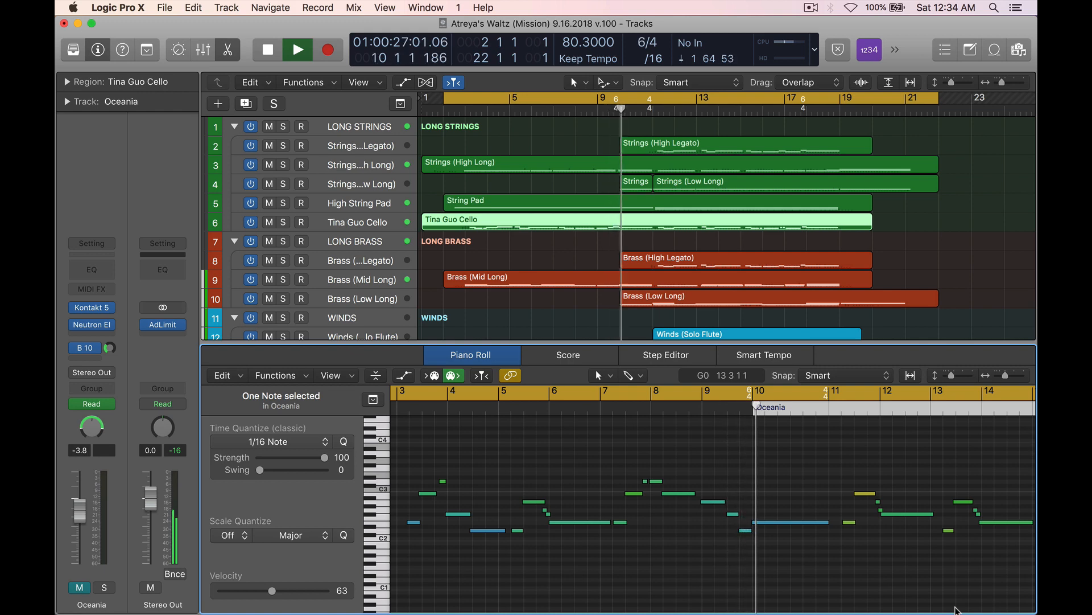
pyautogui.scroll(-5, 834, 305)
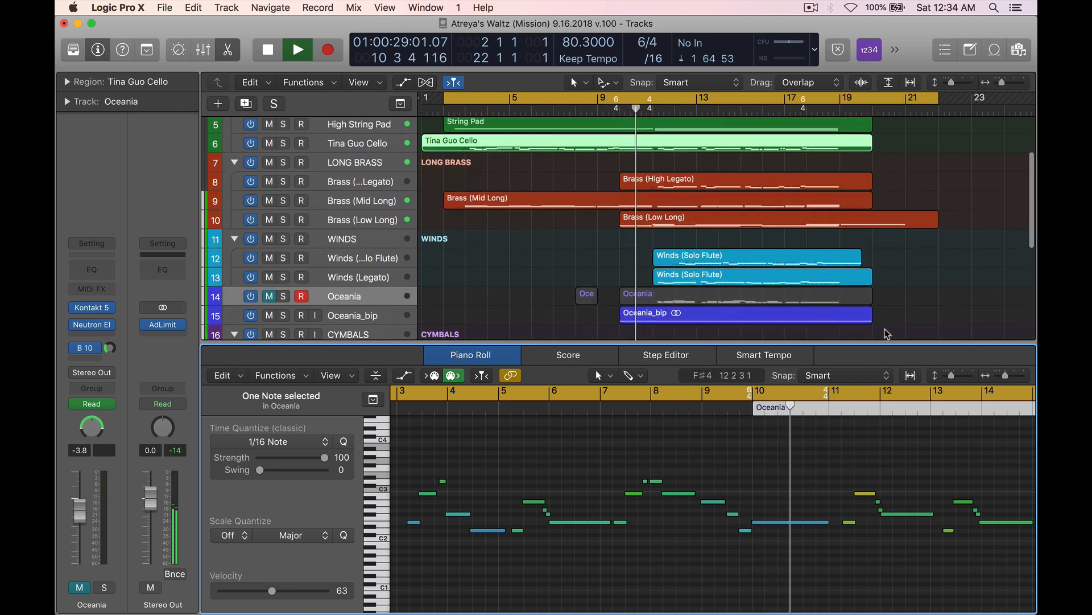
pyautogui.click(836, 278)
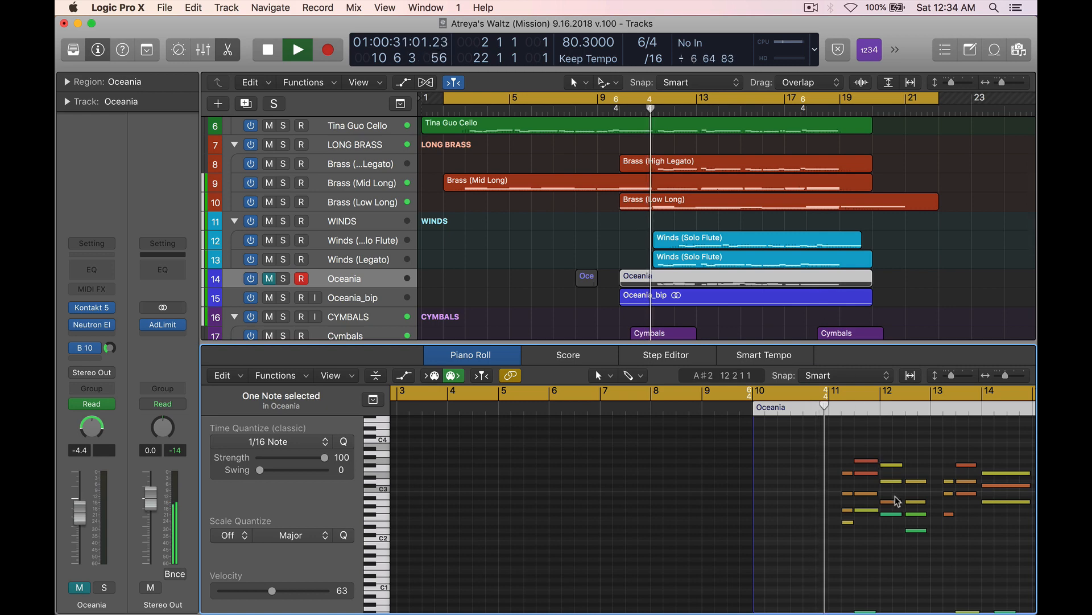
pyautogui.scroll(3, 916, 298)
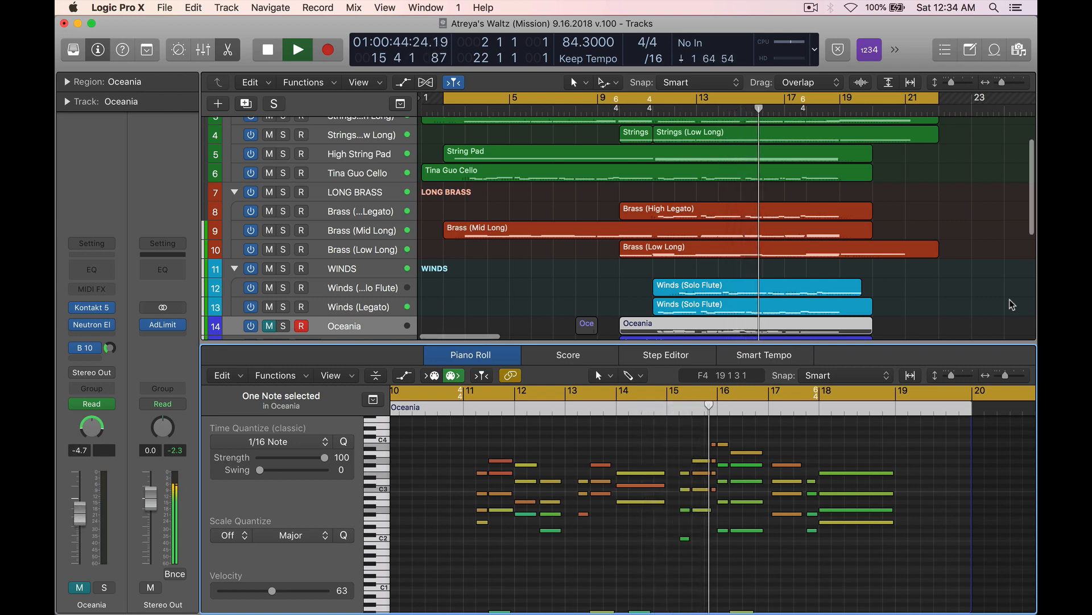
pyautogui.scroll(1, 1012, 304)
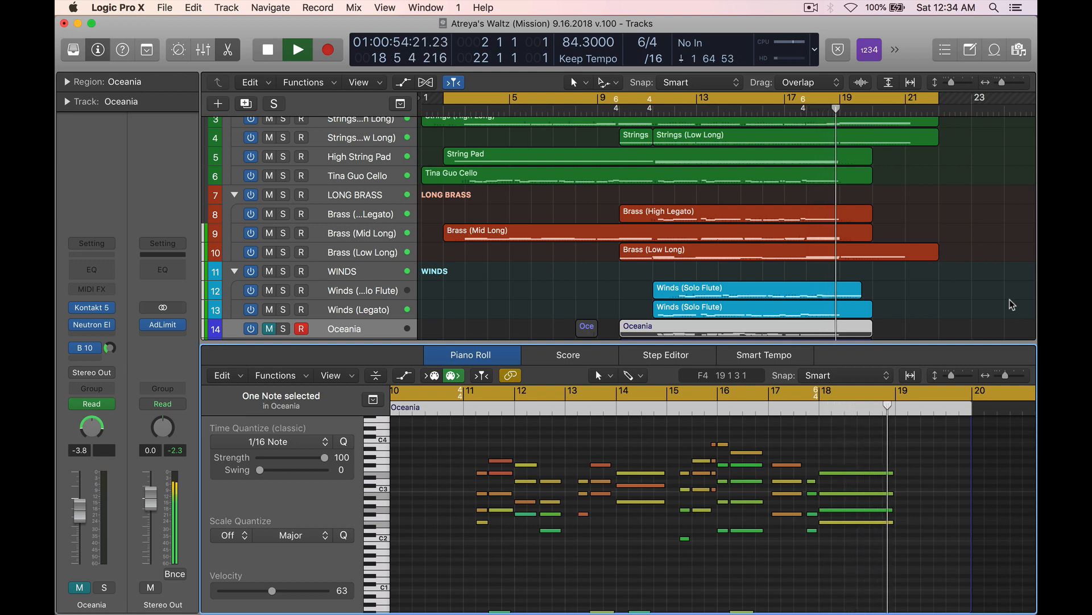
pyautogui.press('e')
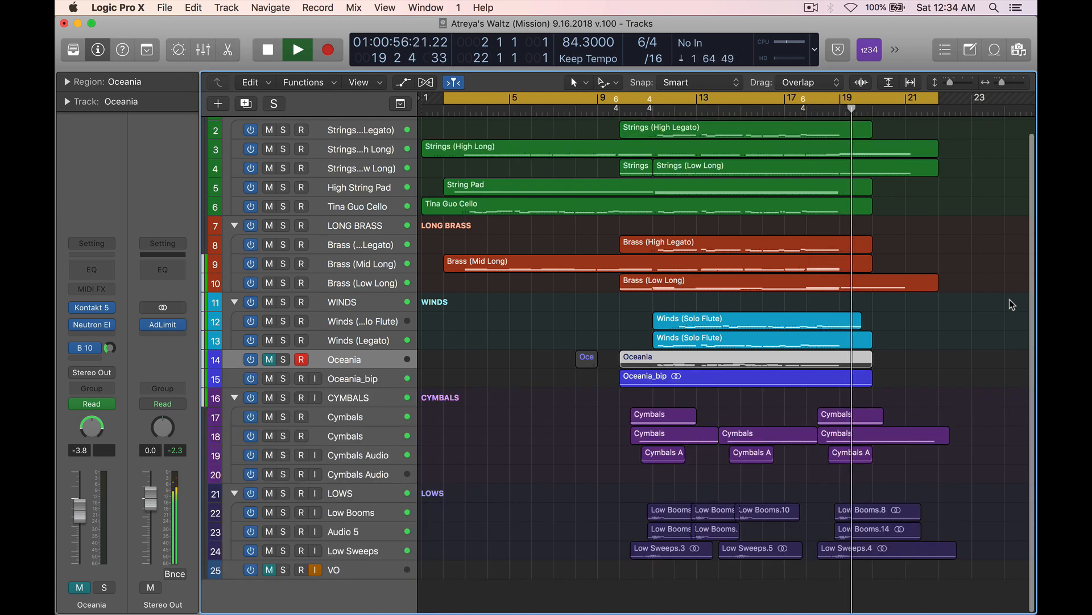